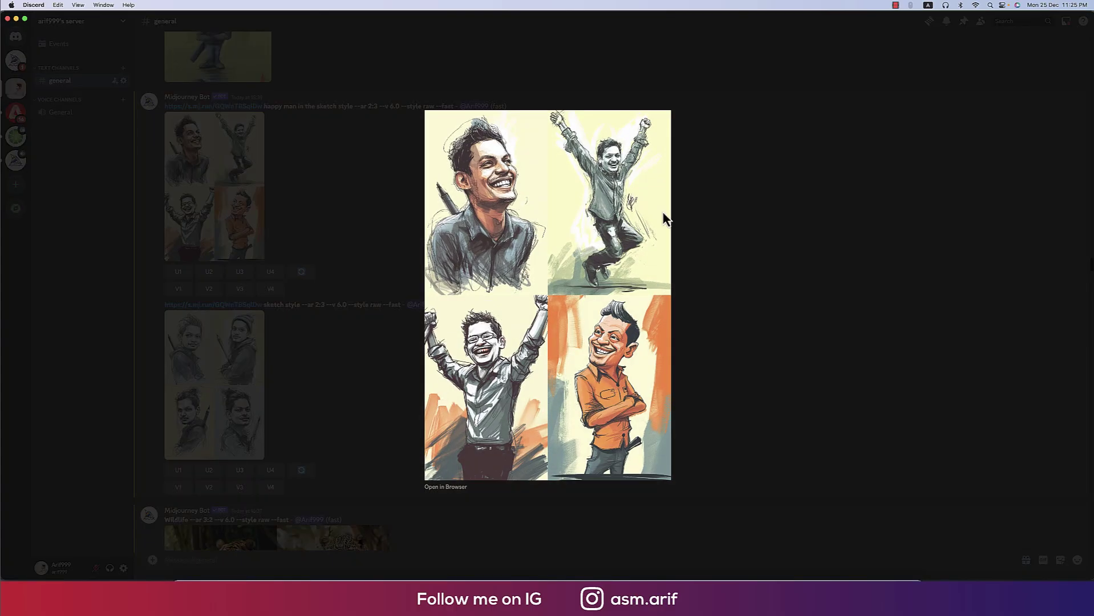
- Preview the sketch portrait and happy man sketch grids, then close them
left_click(729, 353)
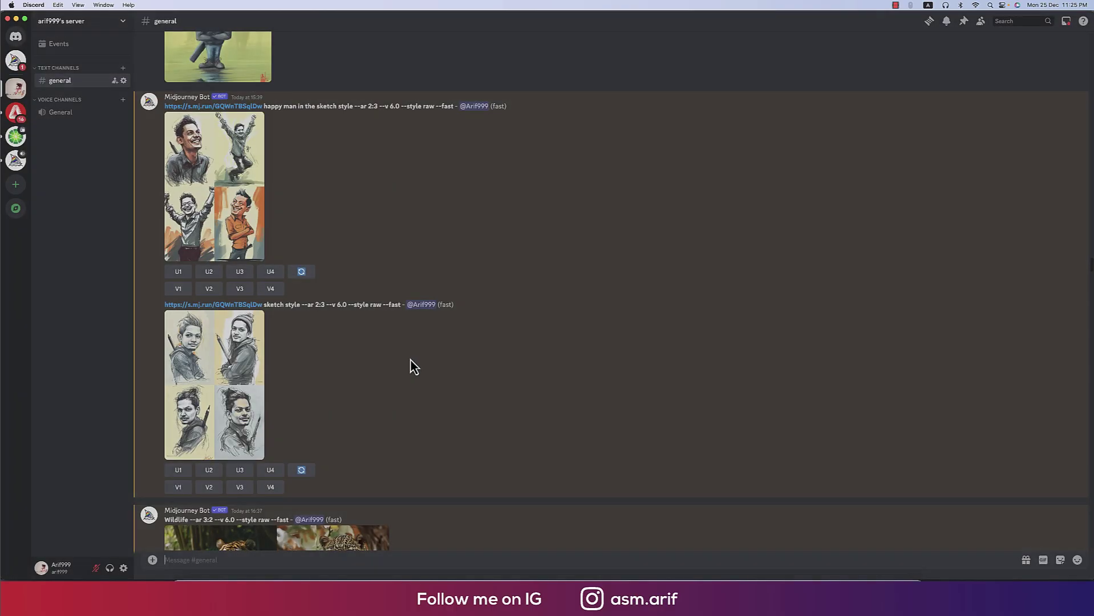
left_click(258, 361)
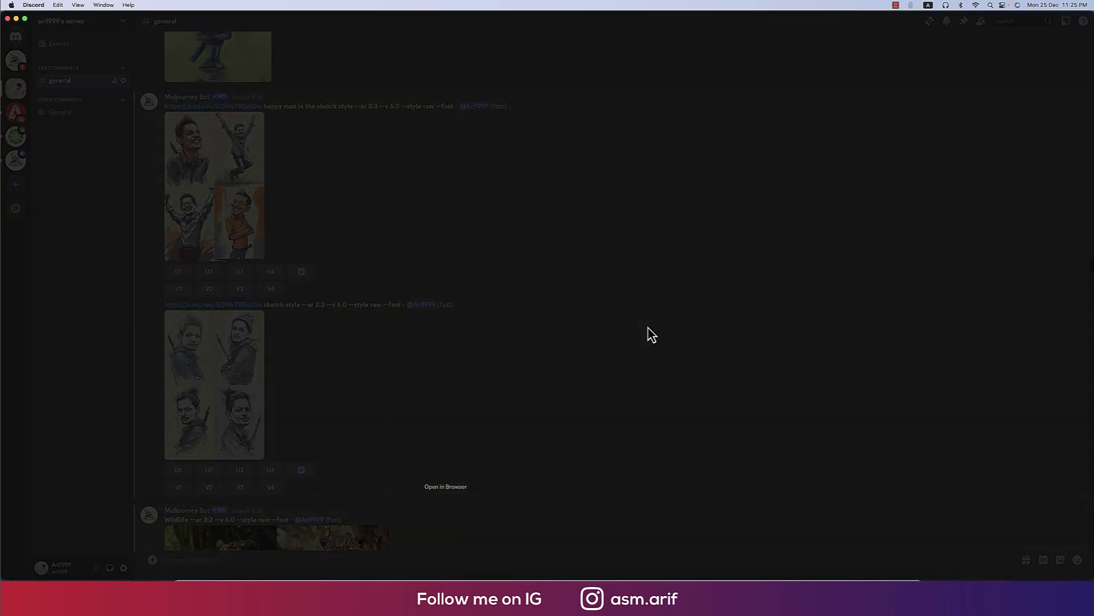
left_click(701, 327)
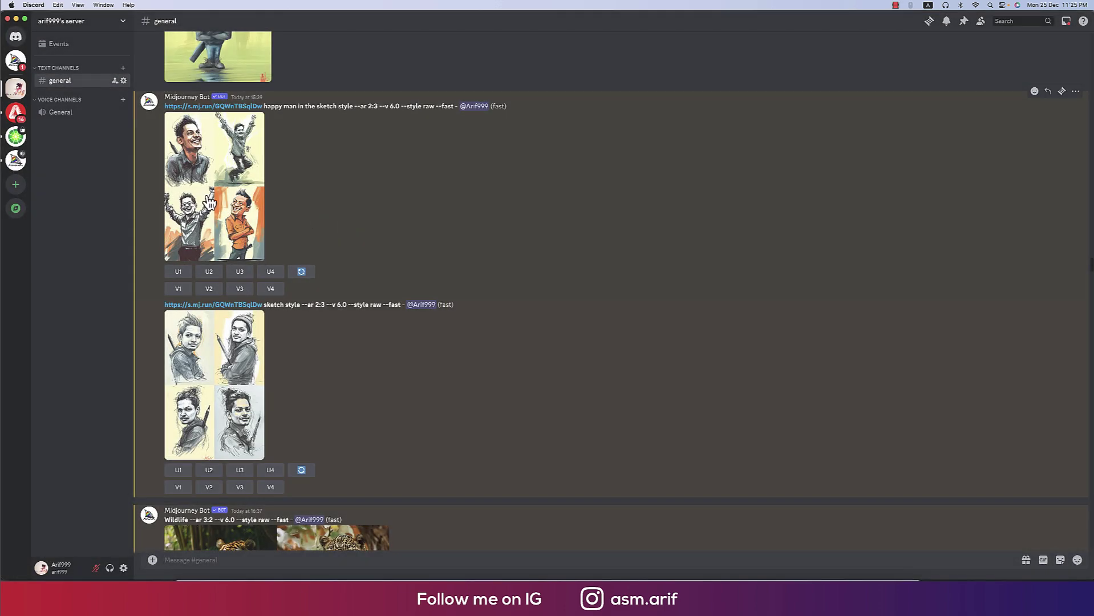
left_click(205, 197)
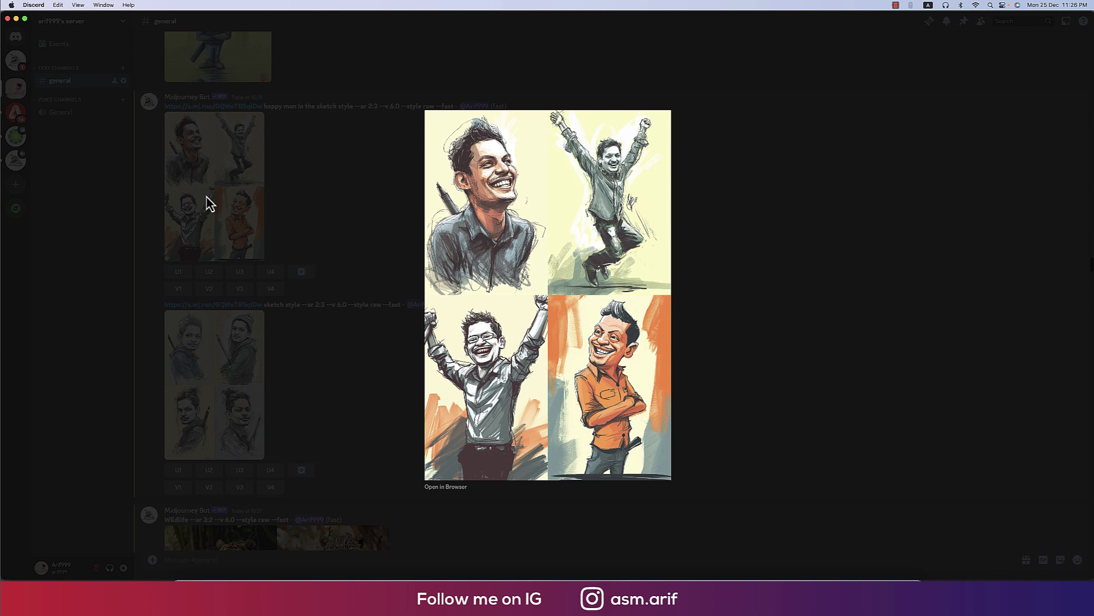
left_click(690, 259)
scroll(365, 208, "up", 1)
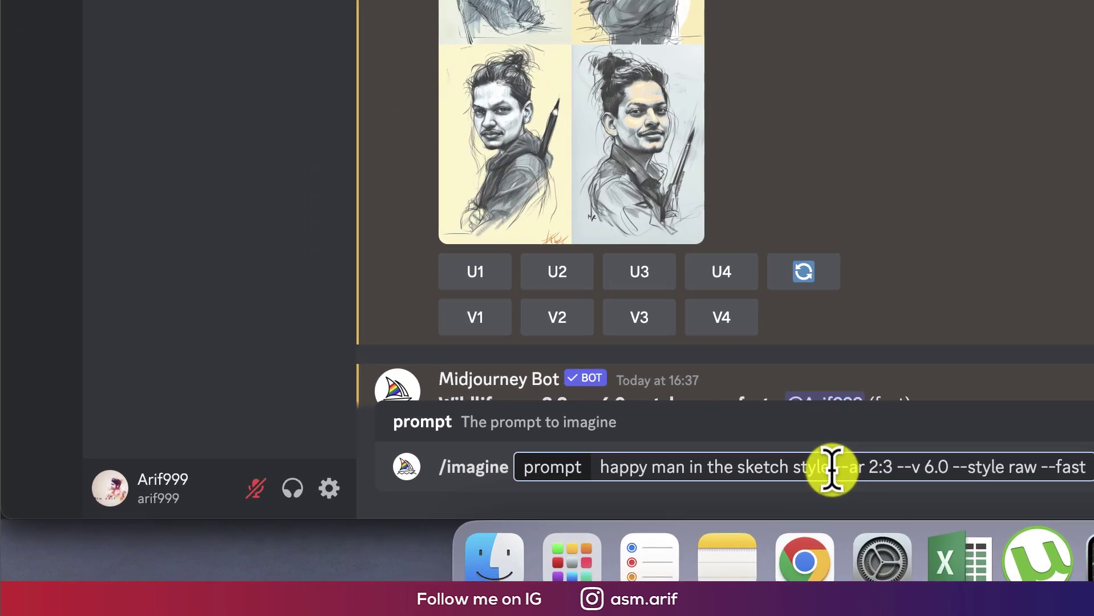
- Highlight the --ar, --style raw and --fast parameters in the prompt to explain them
left_click_drag(832, 468, 872, 467)
left_click(872, 467)
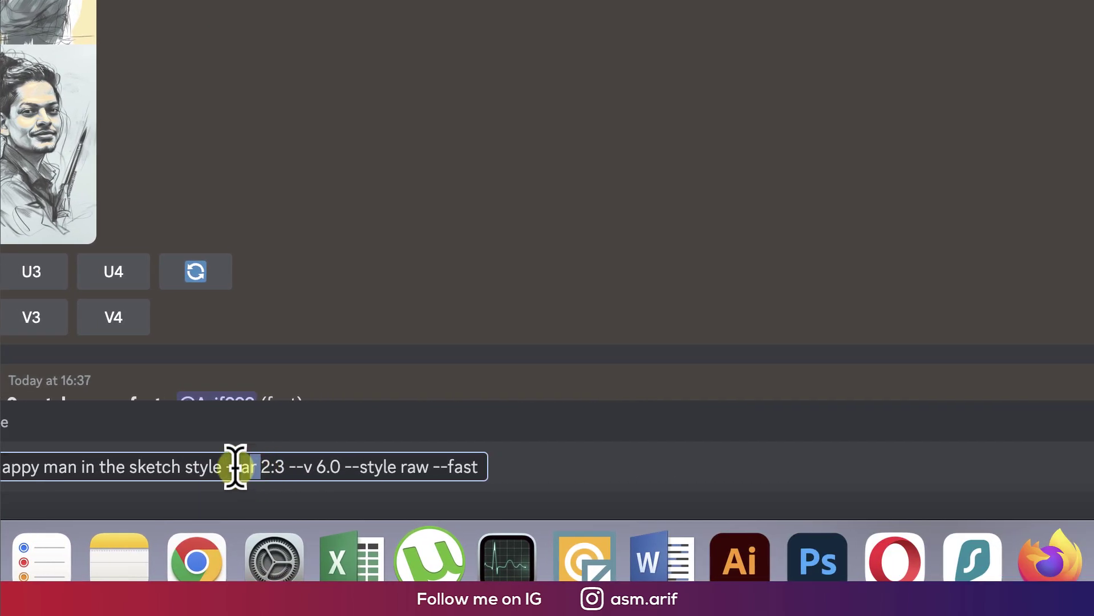
left_click_drag(249, 467, 282, 467)
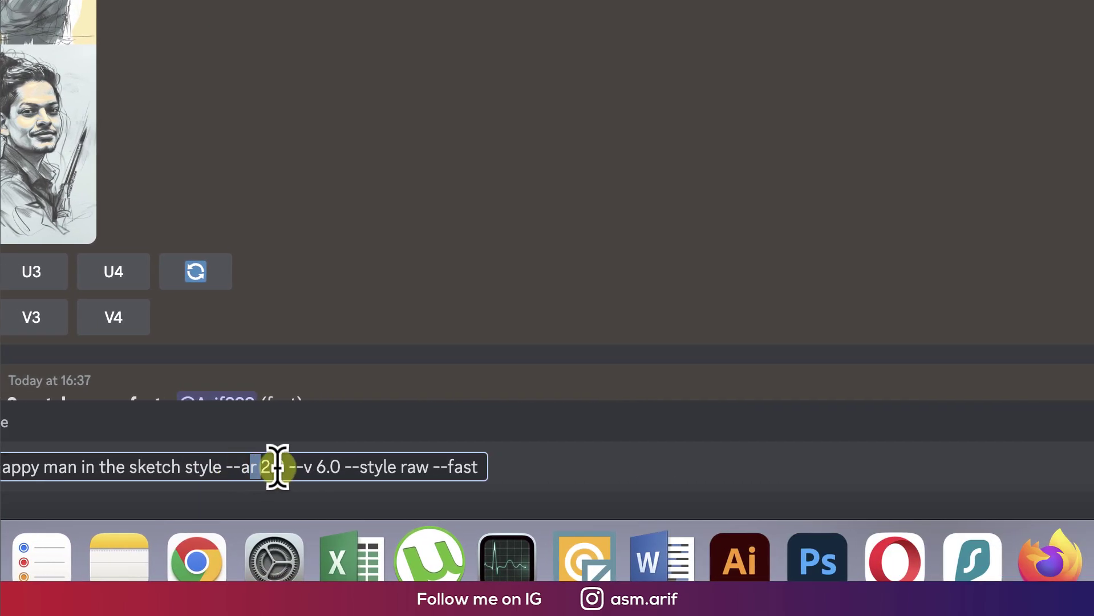
left_click(282, 466)
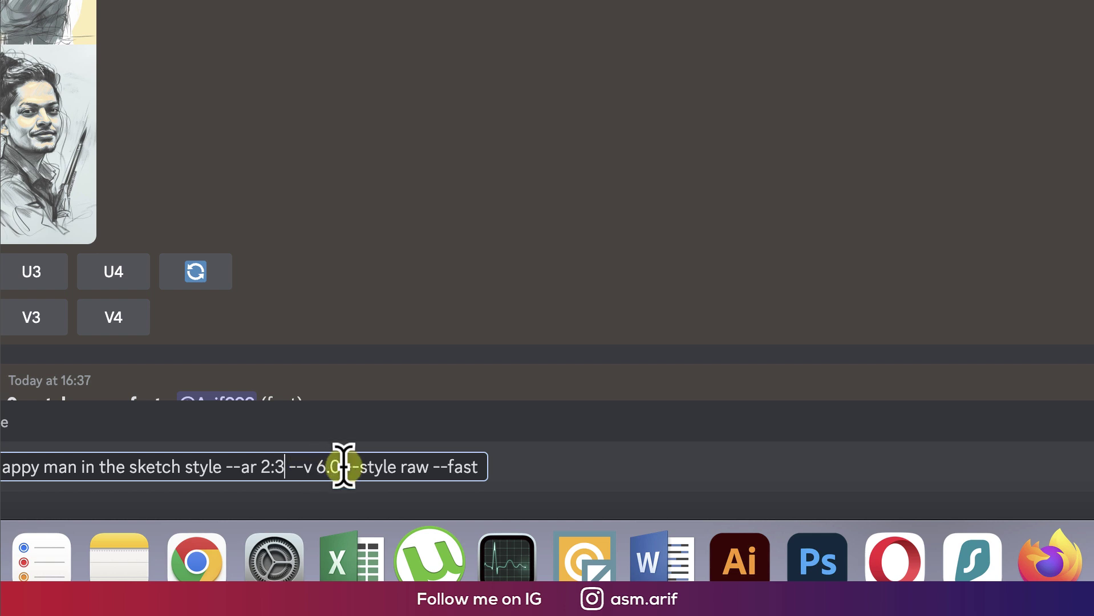
left_click_drag(426, 465, 359, 467)
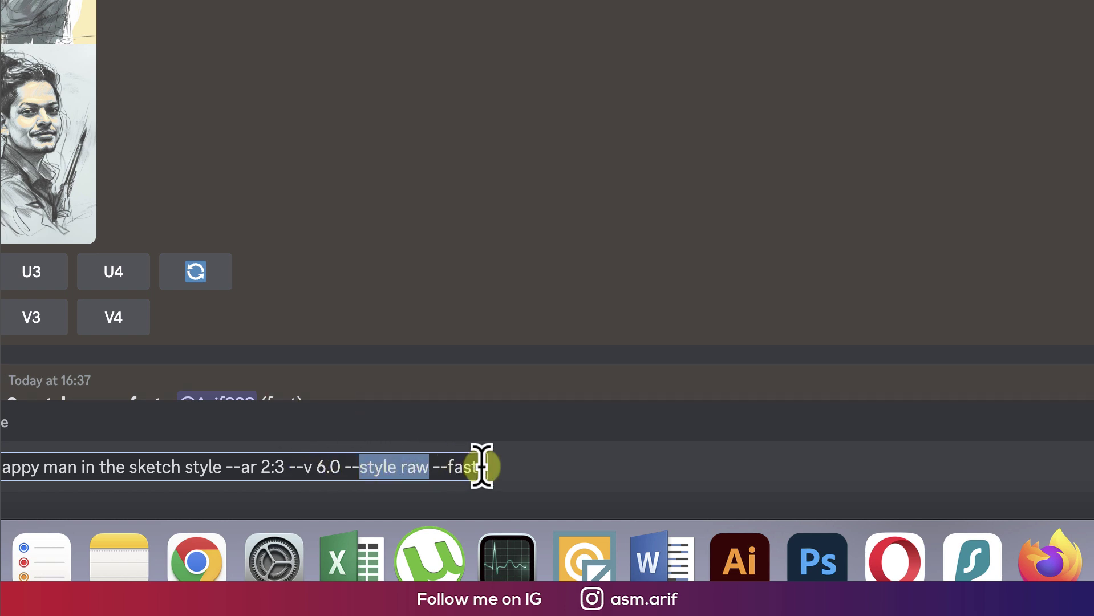
left_click_drag(481, 462, 440, 462)
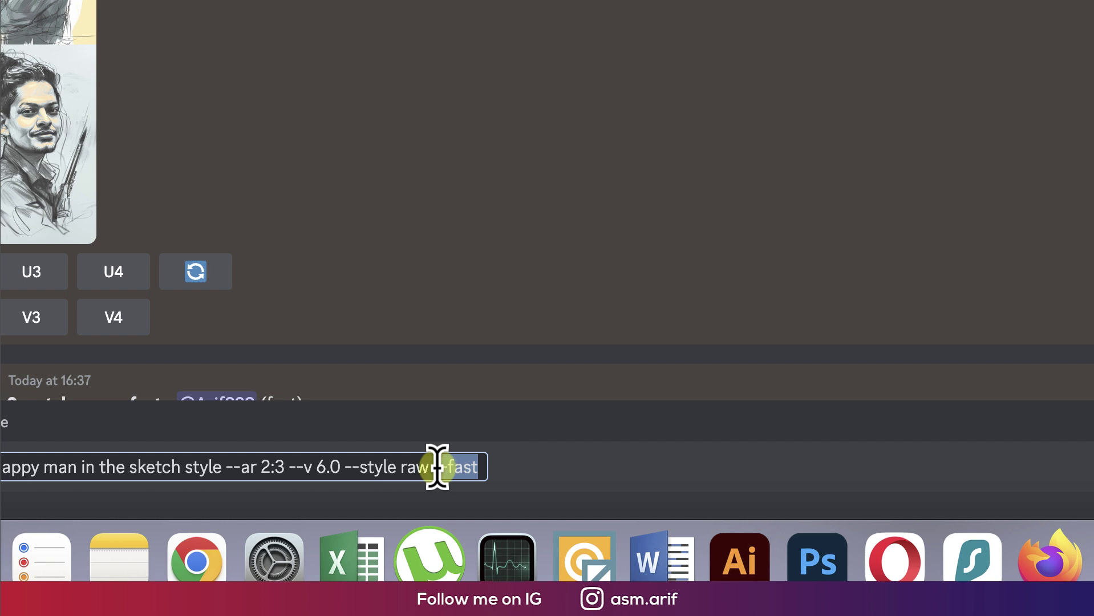
left_click(484, 466)
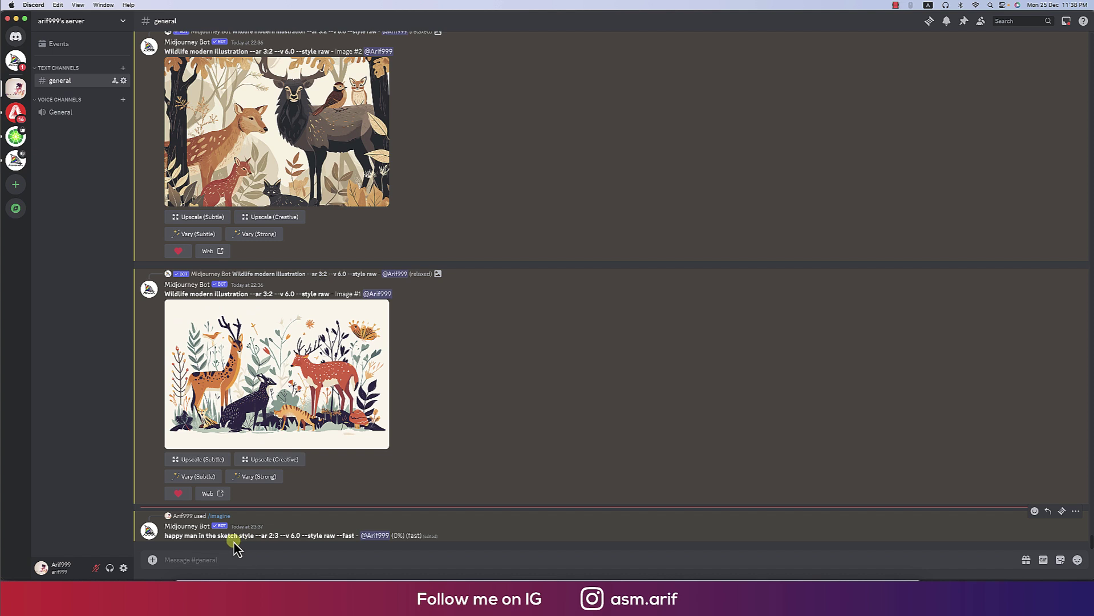
- Upload the caricature jpg of a man from Downloads and post it to the channel
mouse_move(547, 526)
left_click_drag(253, 535, 164, 535)
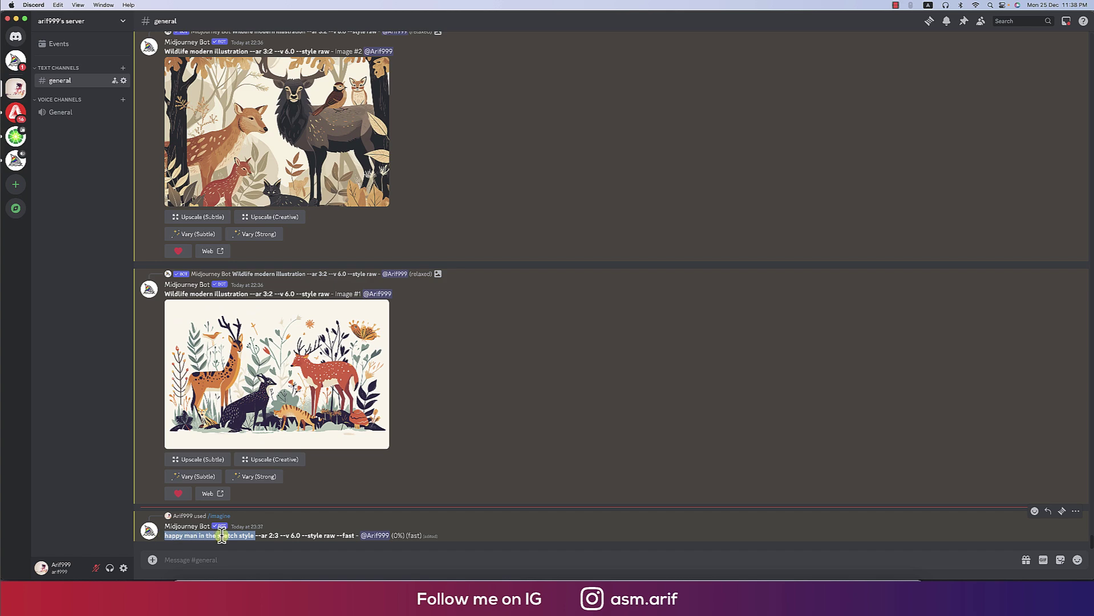
left_click(153, 559)
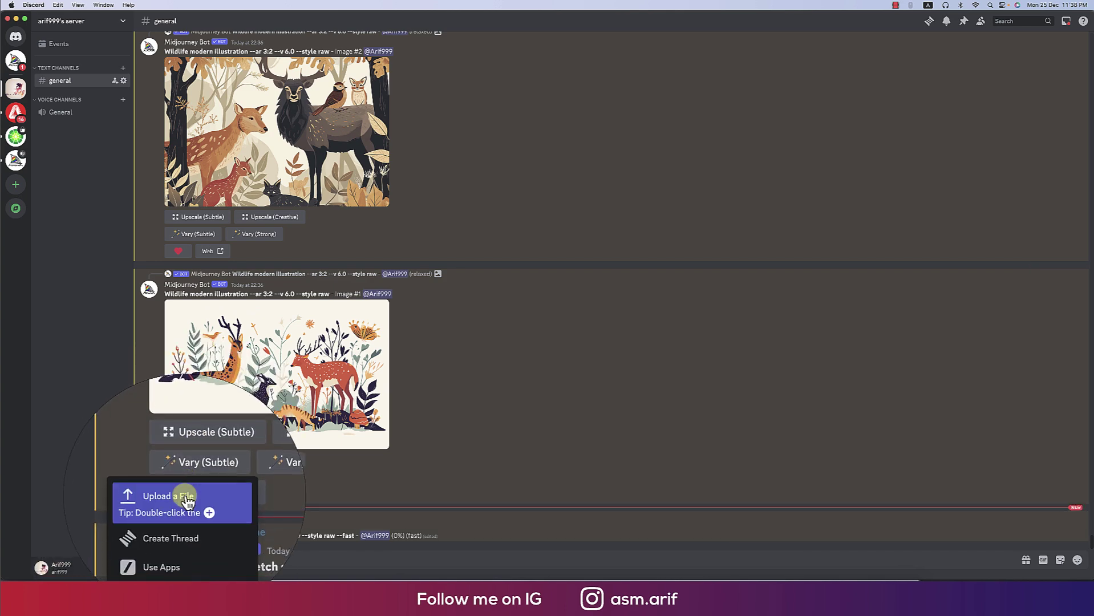
left_click(183, 494)
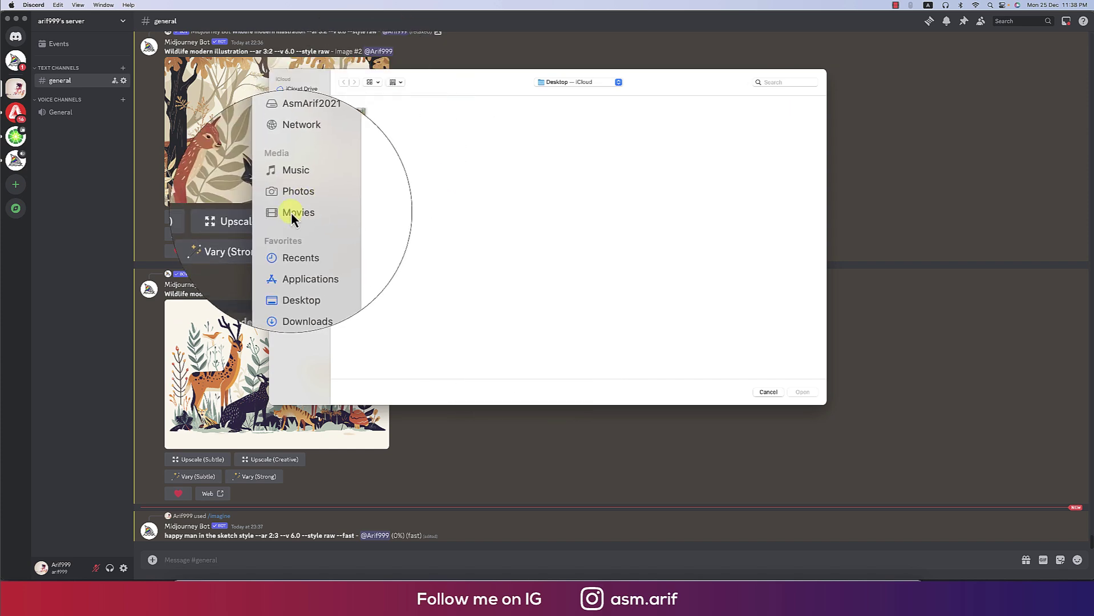
left_click(295, 273)
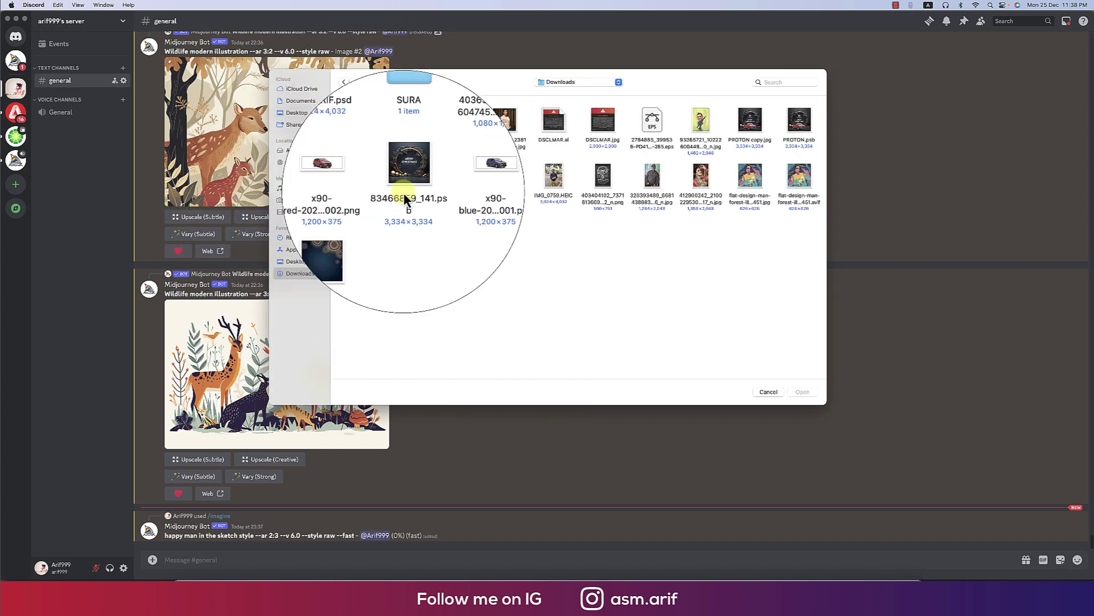
left_click(699, 126)
double_click(699, 127)
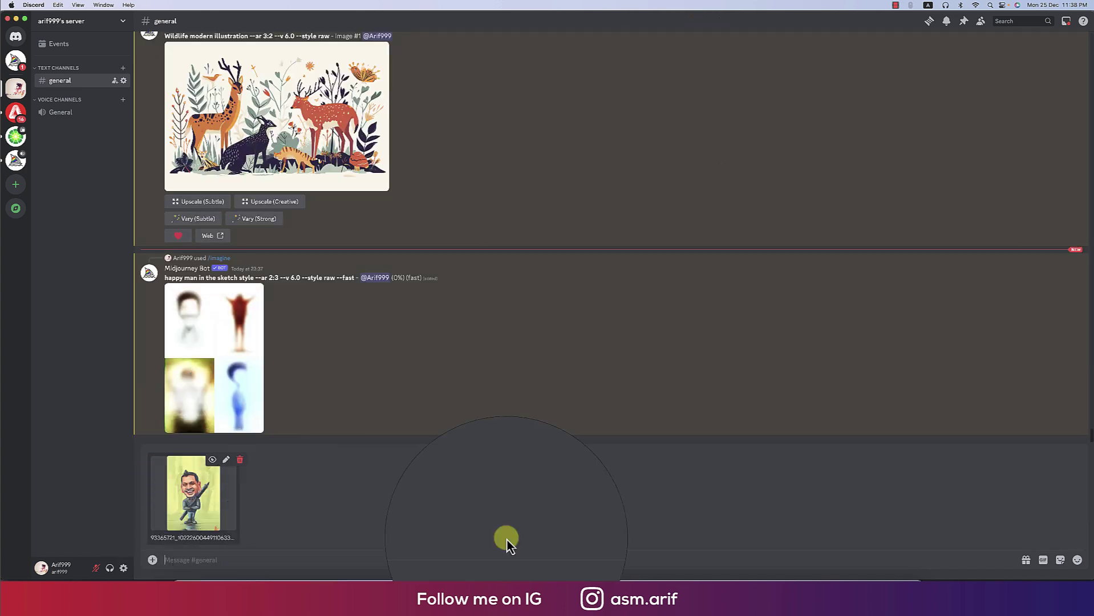
key("Return")
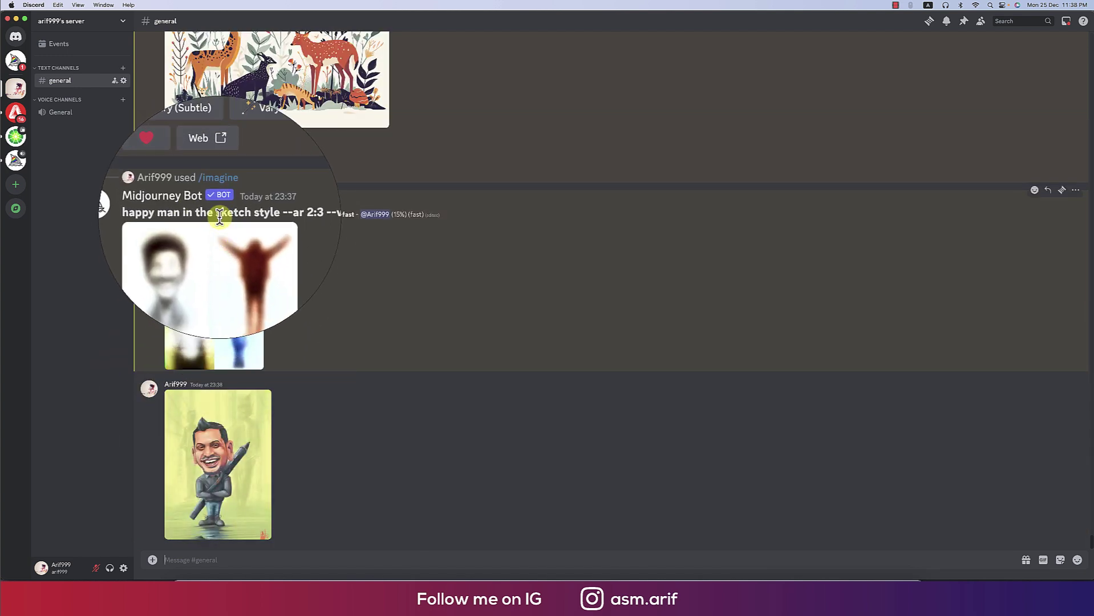
- Copy the sketch prompt text and paste it into a new /imagine command
left_click_drag(218, 214, 349, 214)
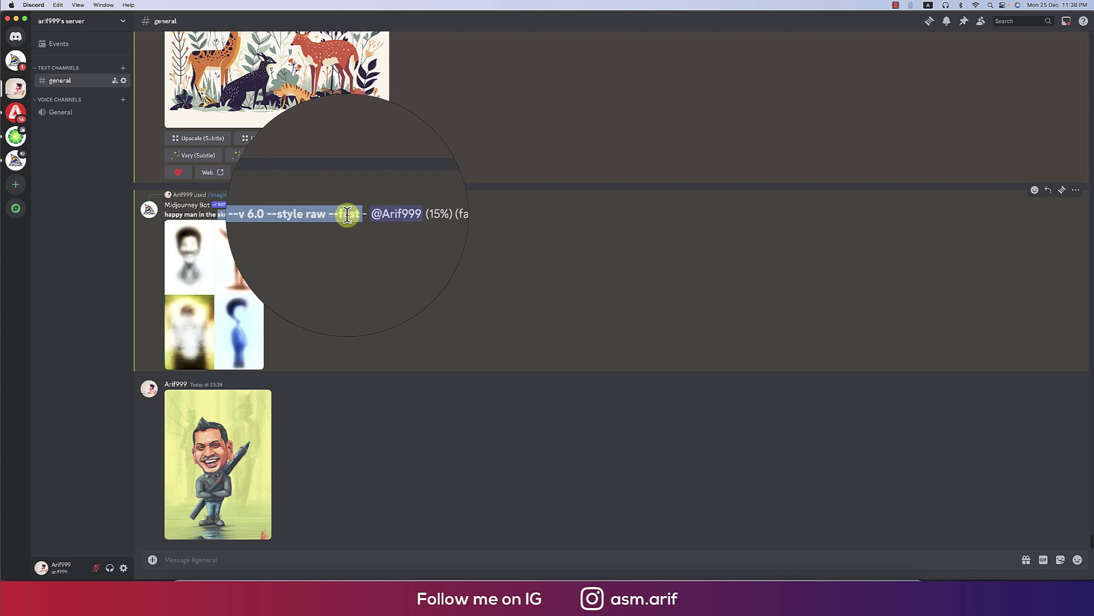
right_click(350, 216)
left_click(360, 228)
left_click(280, 561)
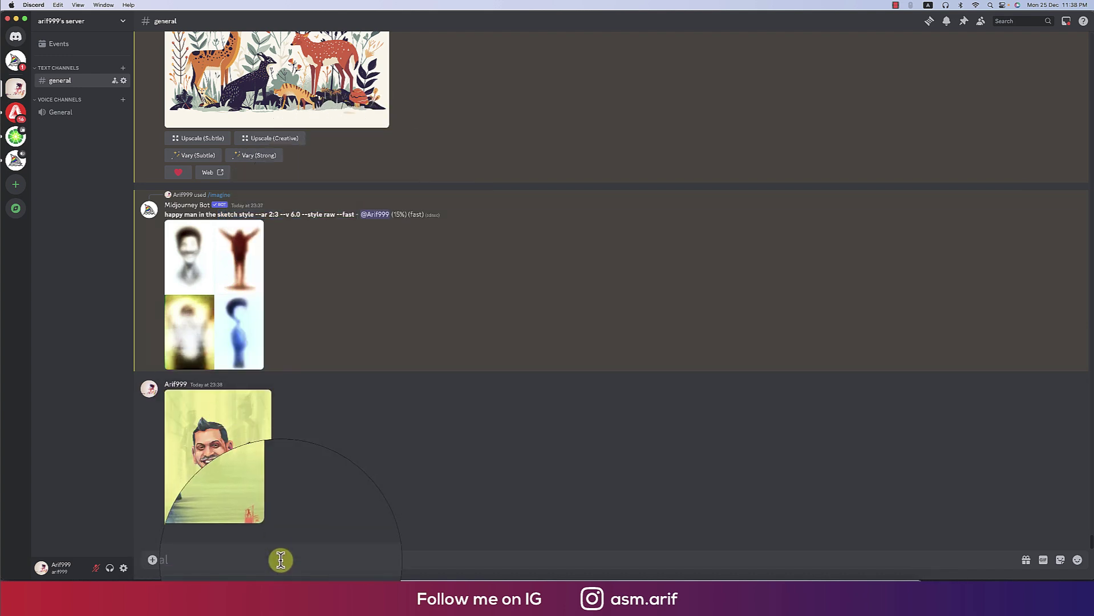
type("/")
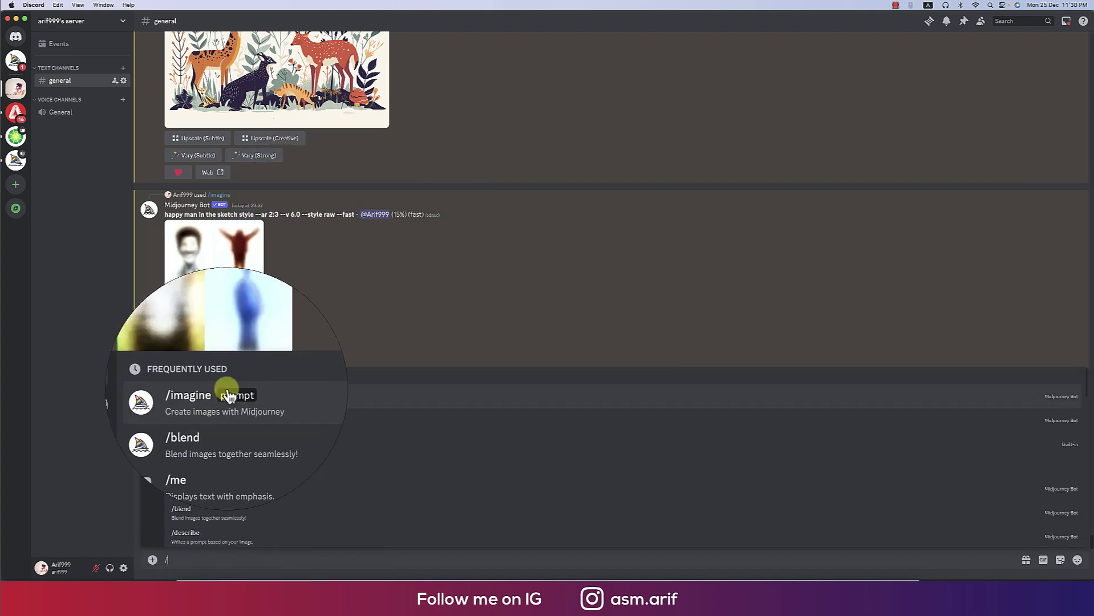
left_click(228, 392)
key("super+v")
- Put the photo's link before the prompt, delete --ar 2:3, and submit
right_click(228, 456)
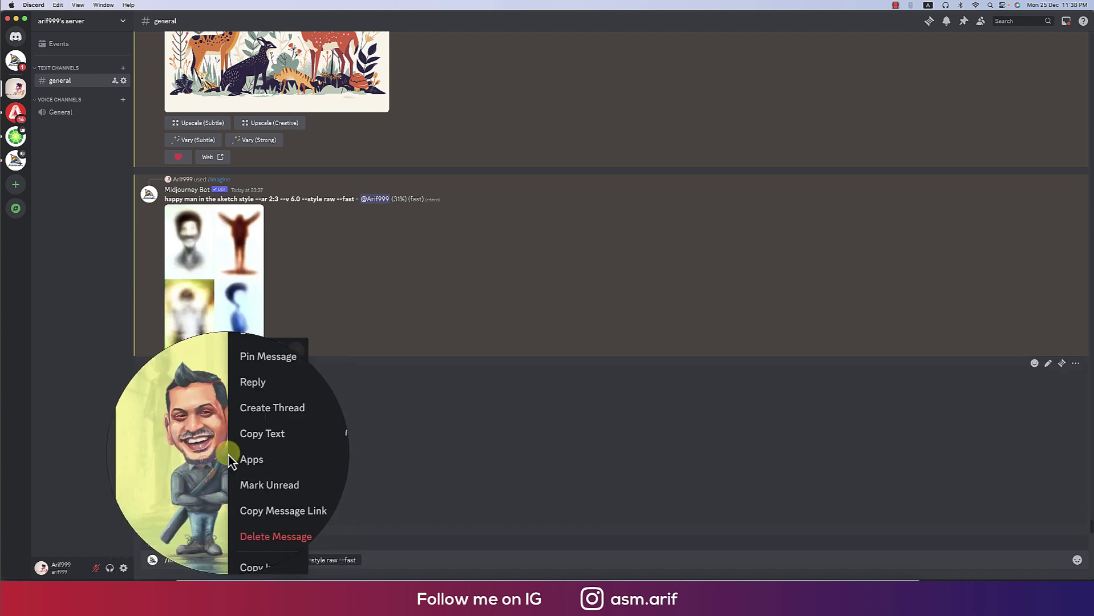
left_click(238, 546)
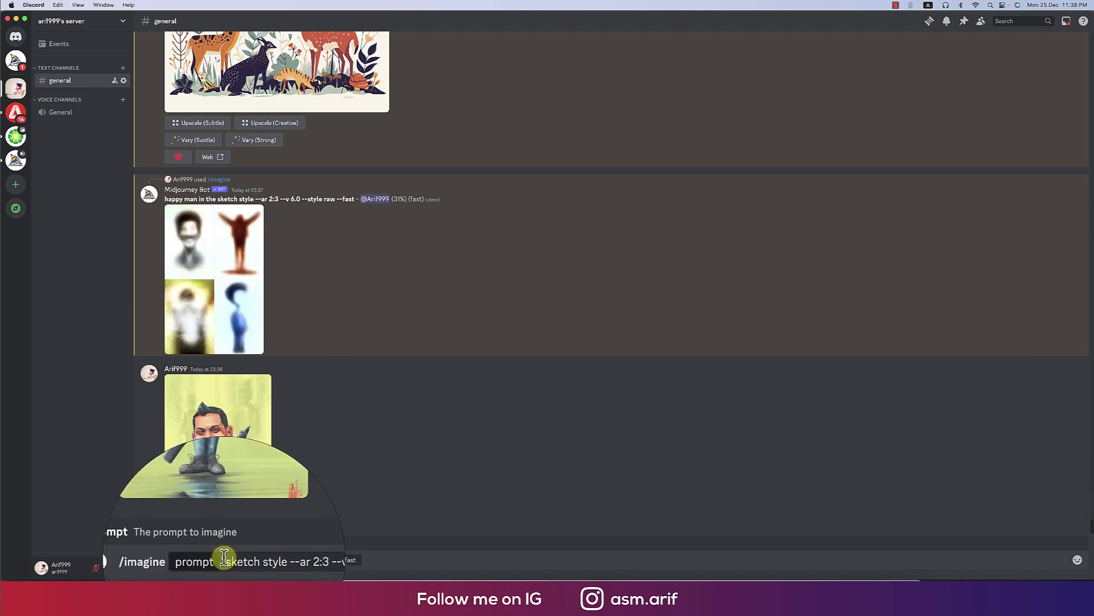
key("super+v")
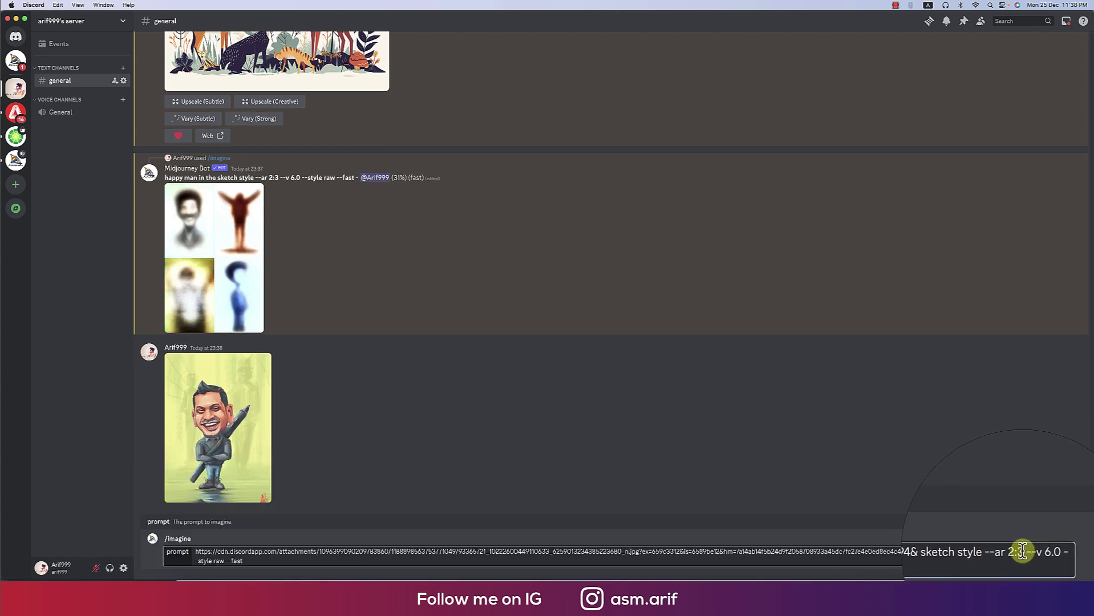
mouse_move(1024, 552)
left_mouse_down()
mouse_move(1010, 552)
mouse_move(1019, 555)
left_mouse_up()
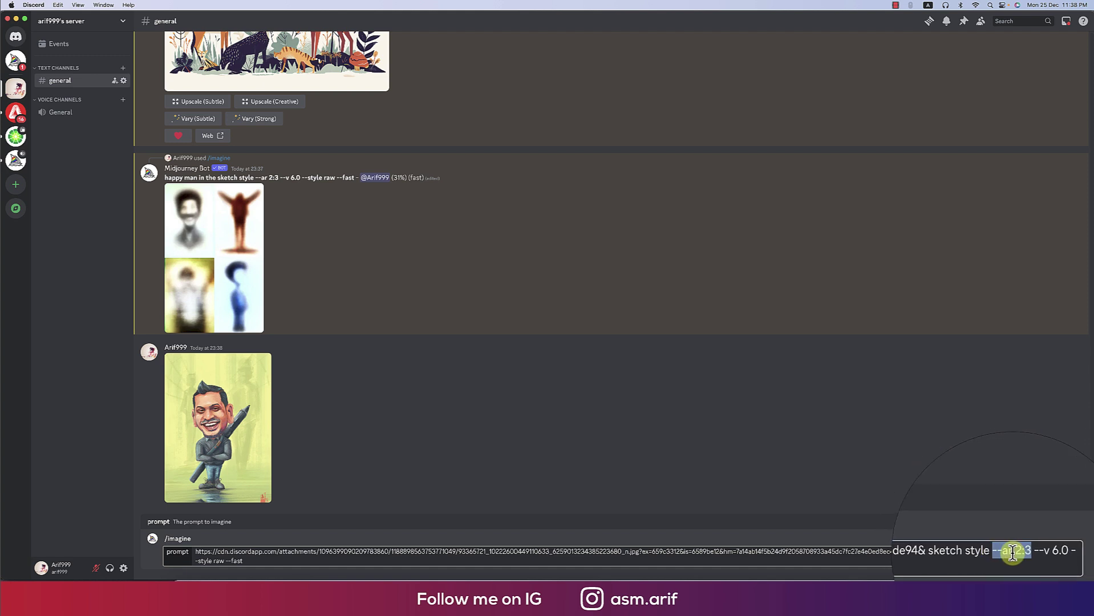
key("BackSpace")
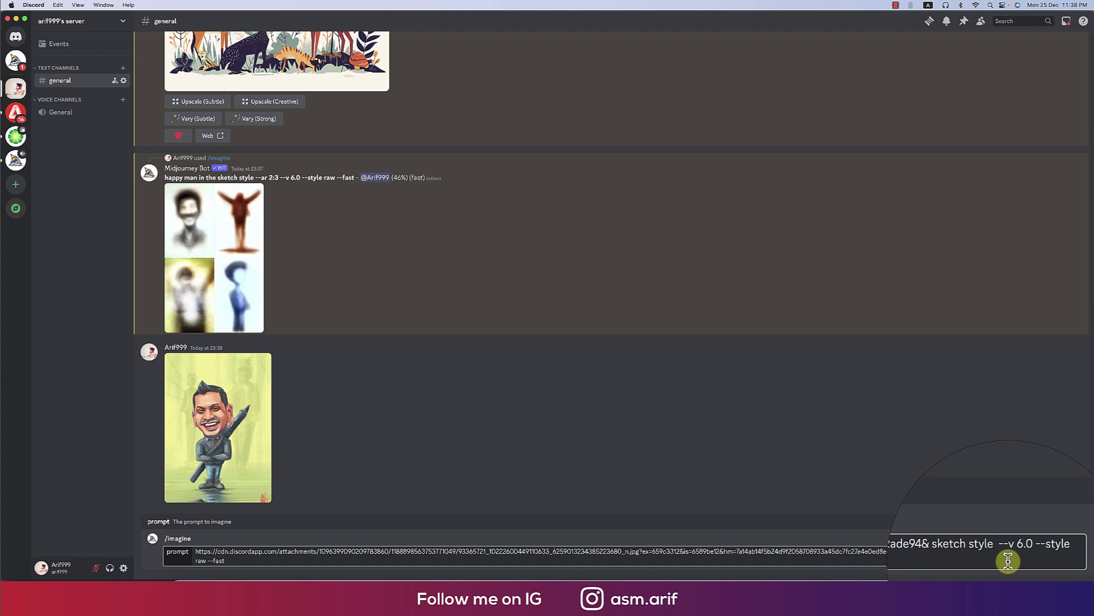
key("Return")
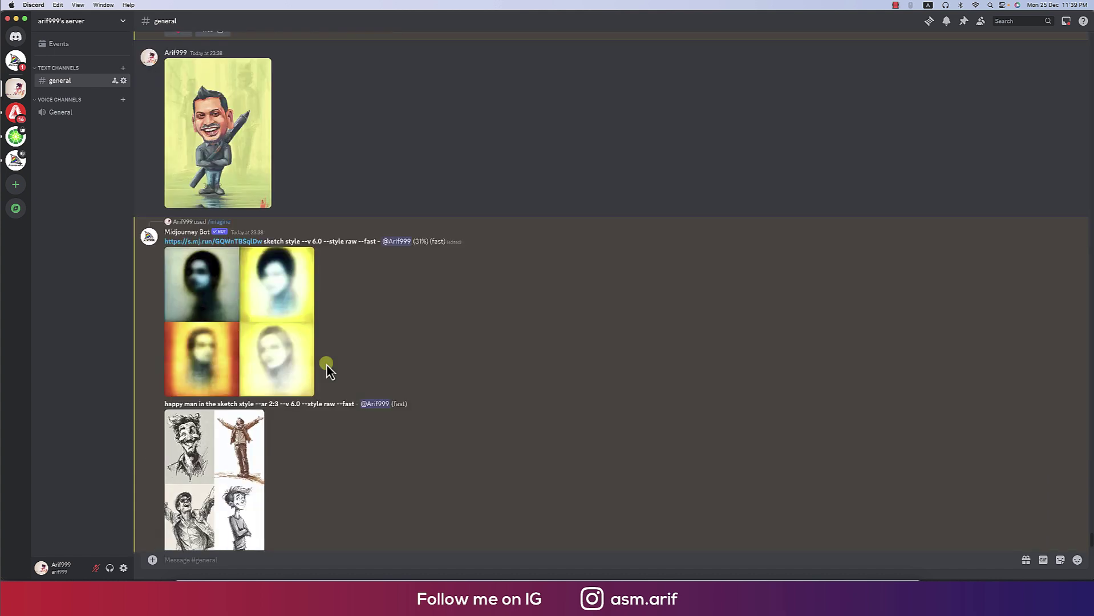
- Review the finished happy man sketch grid and select its prompt text
left_click(240, 389)
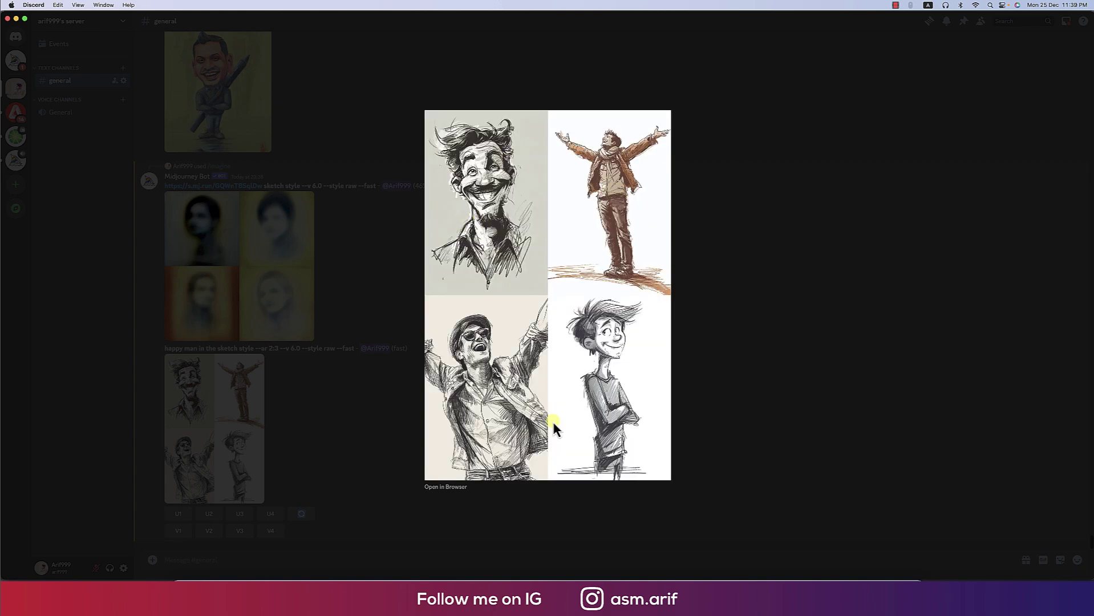
left_click(785, 464)
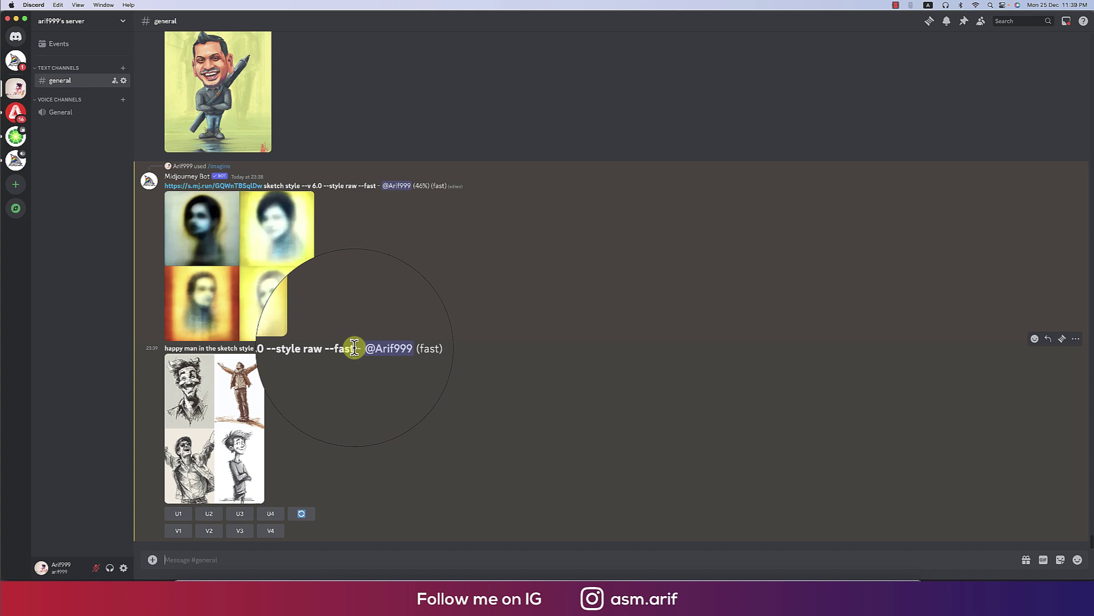
left_click_drag(352, 349, 164, 351)
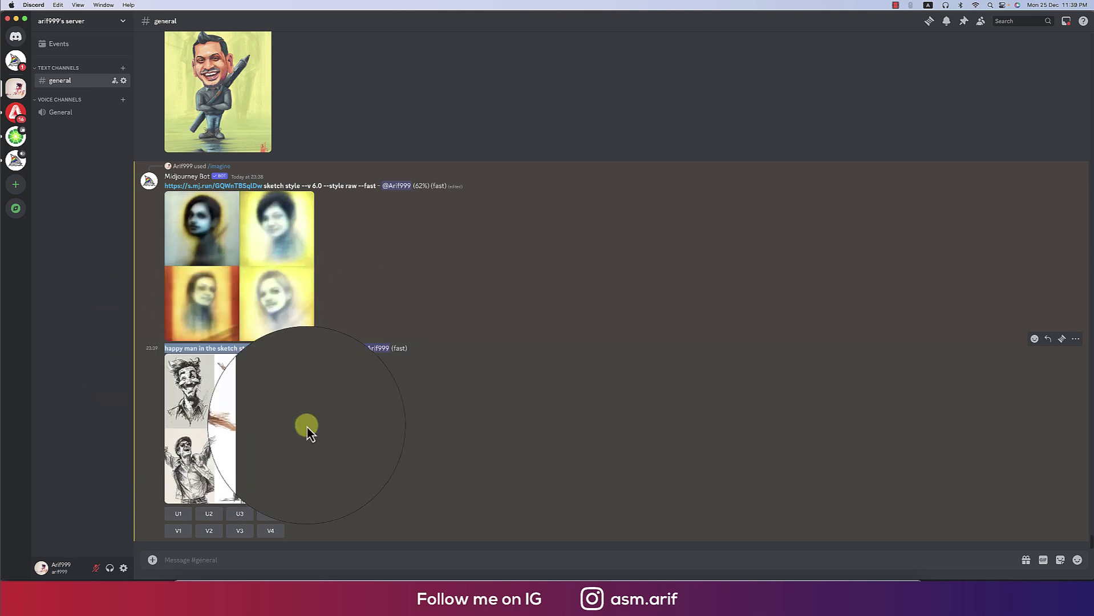
left_click(294, 556)
type("/")
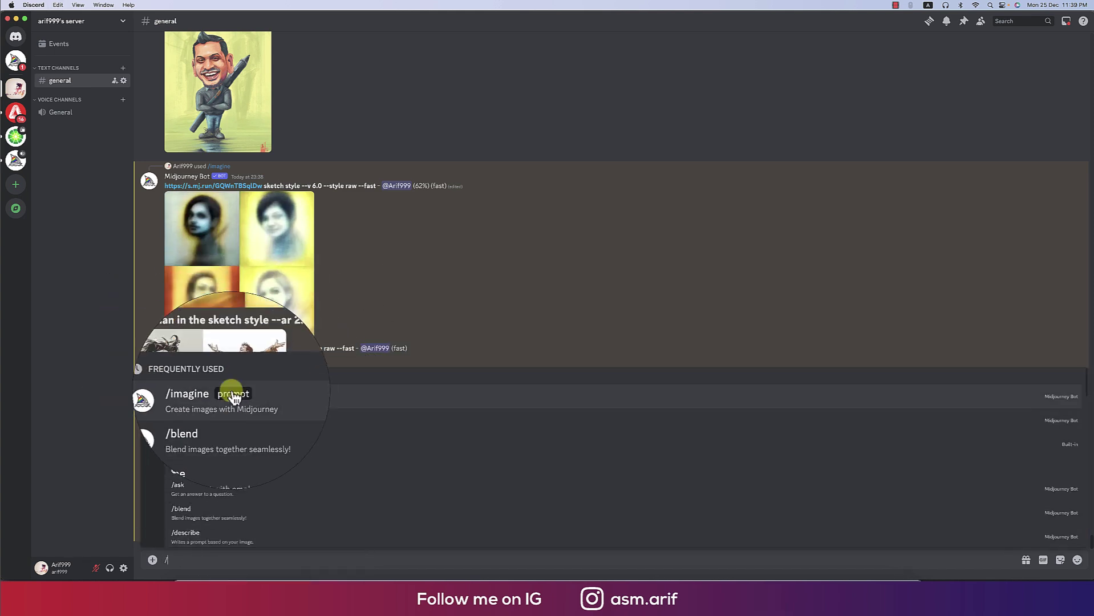
- Submit /imagine with the happy man prompt, adding ', colors' after 'sketch style'
left_click(231, 391)
key("ctrl+v")
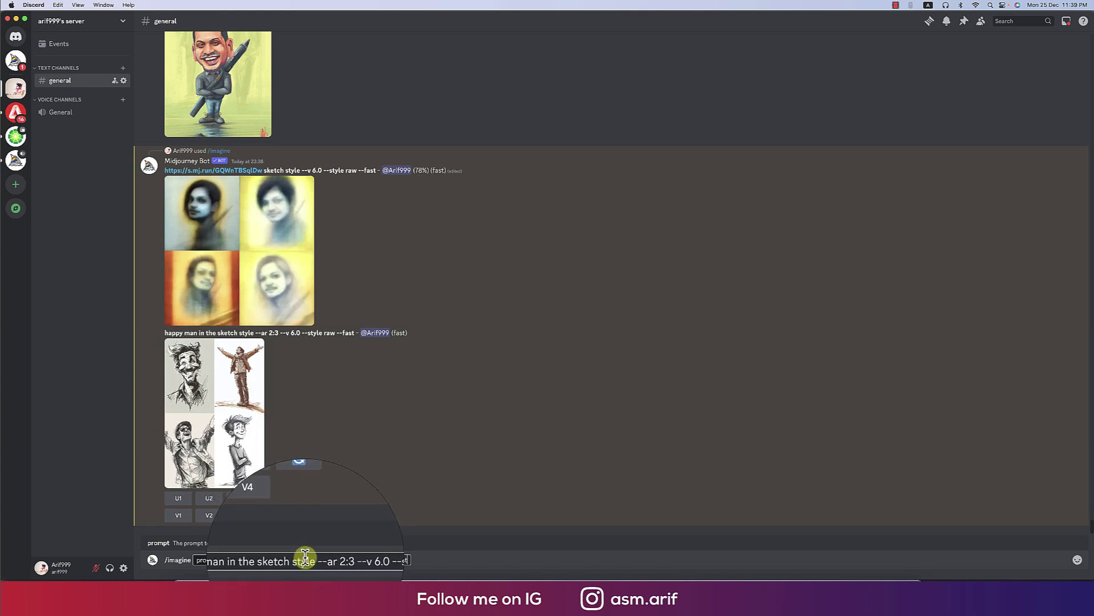
left_click(305, 560)
key("BackSpace")
key("BackSpace")
key("BackSpace")
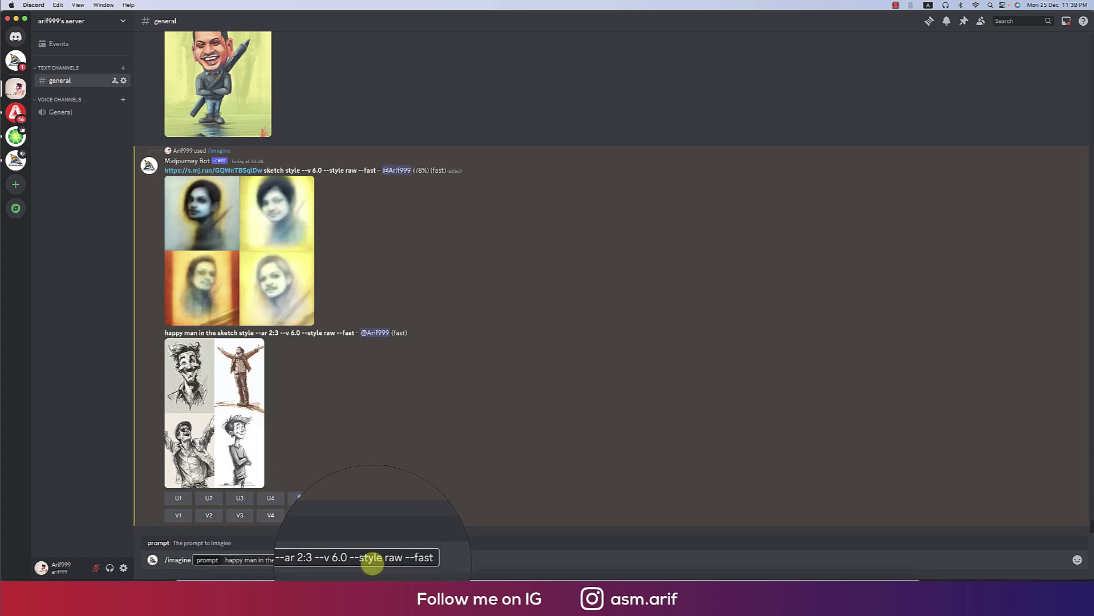
type("color ")
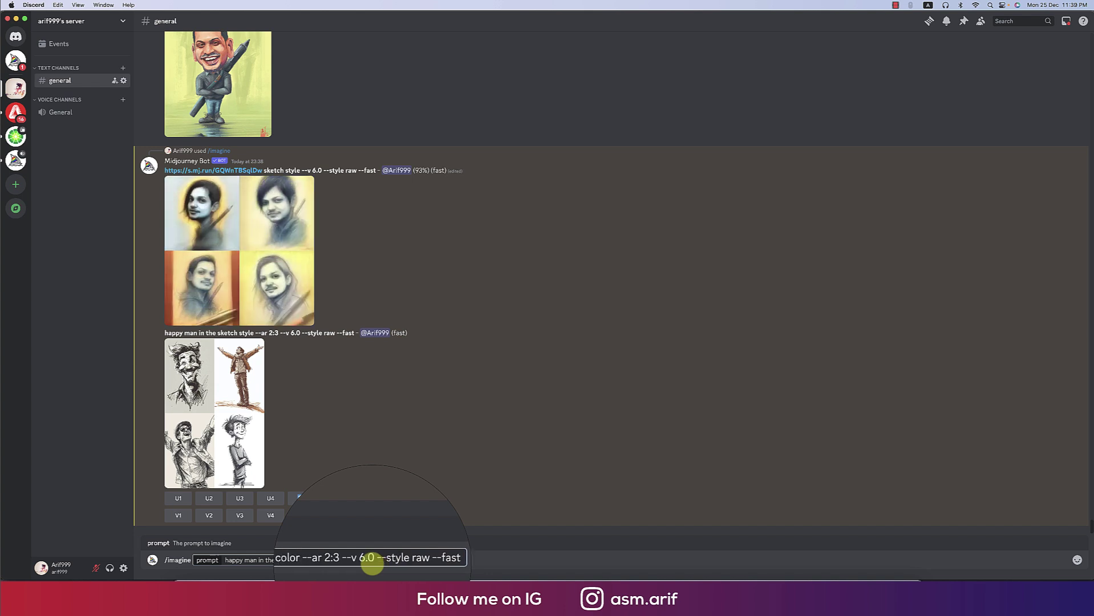
type("s")
key("Return")
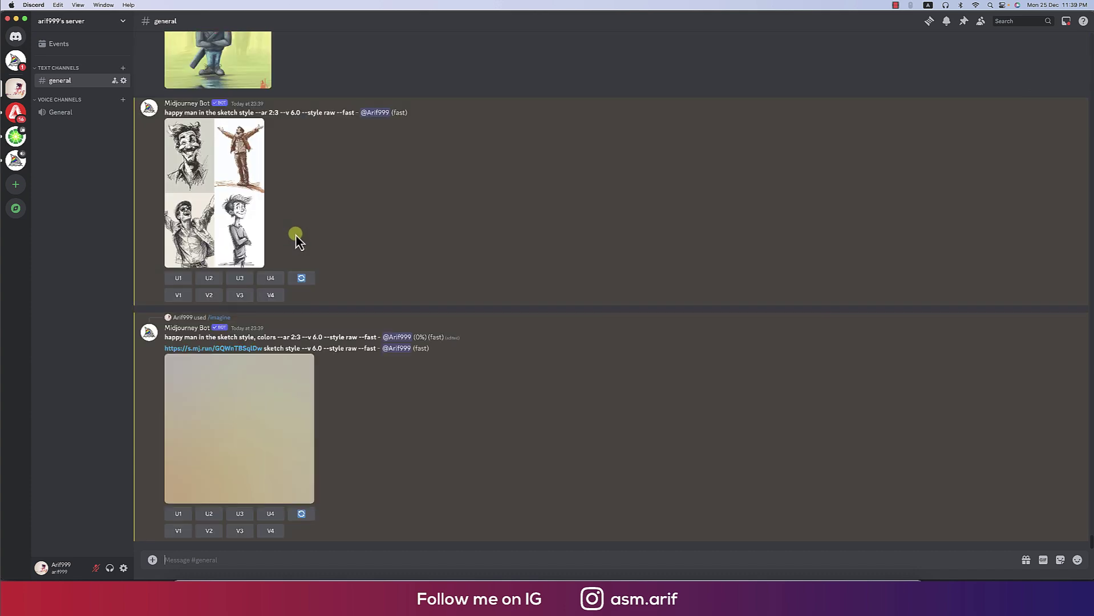
- Preview the black-and-white happy man grid and the photo-based portrait grid
left_click(251, 215)
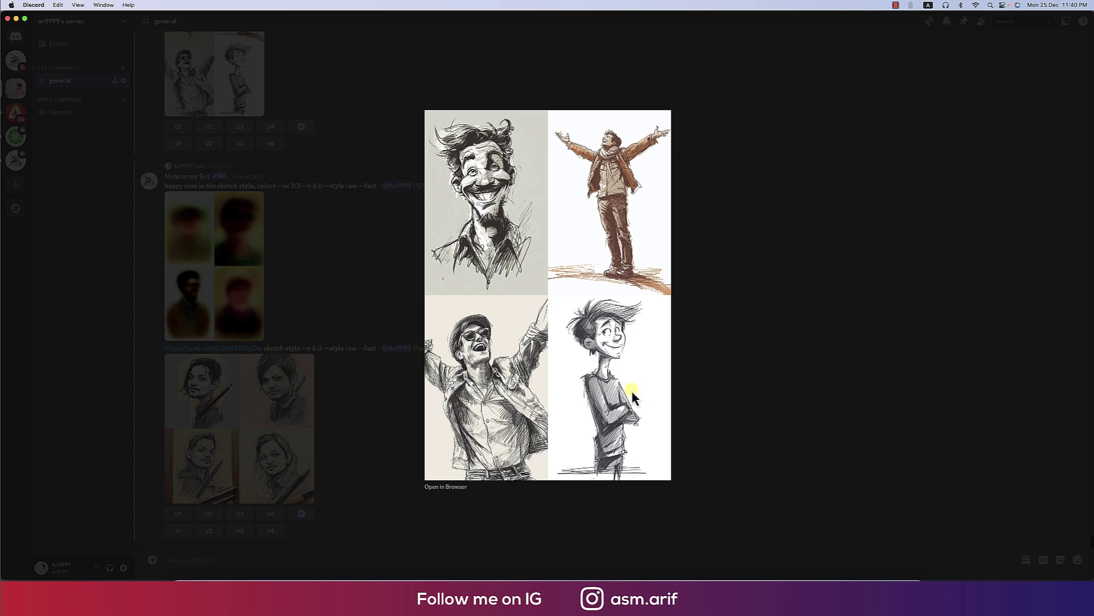
left_click(772, 396)
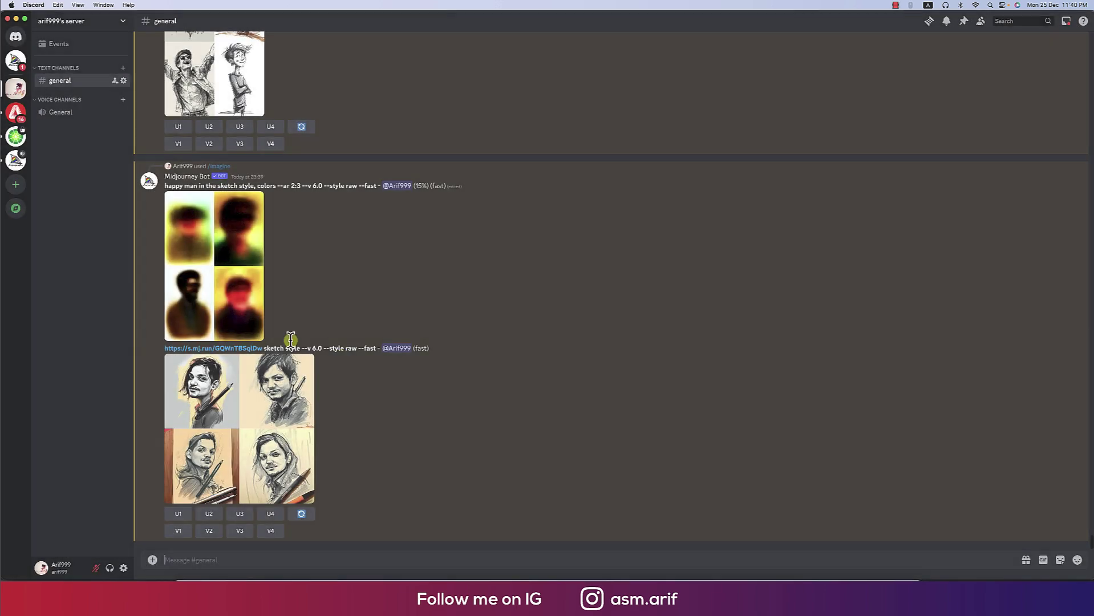
left_click(293, 408)
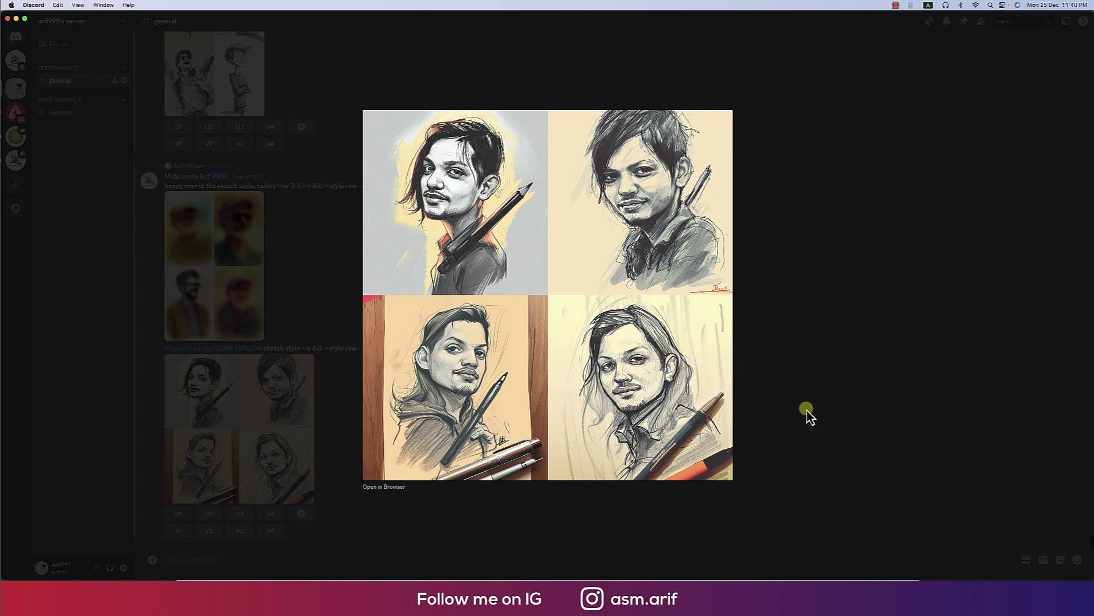
left_click(807, 412)
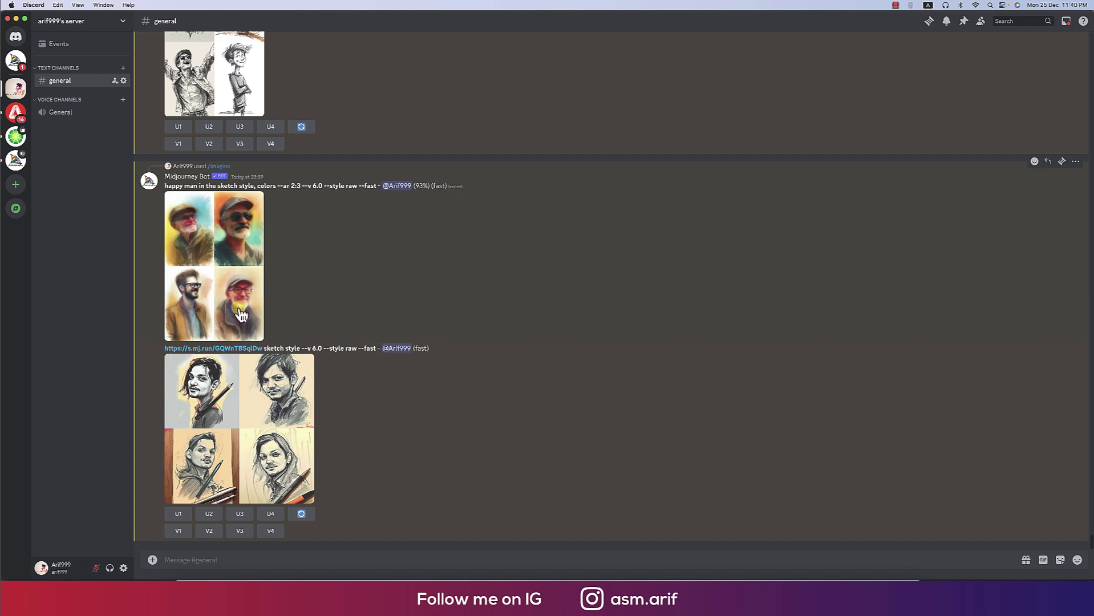
- Check the 'style, colors' wording and the coloured grid, then select the coloured prompt
left_click_drag(276, 186, 263, 186)
left_click_drag(276, 186, 242, 184)
left_click(309, 216)
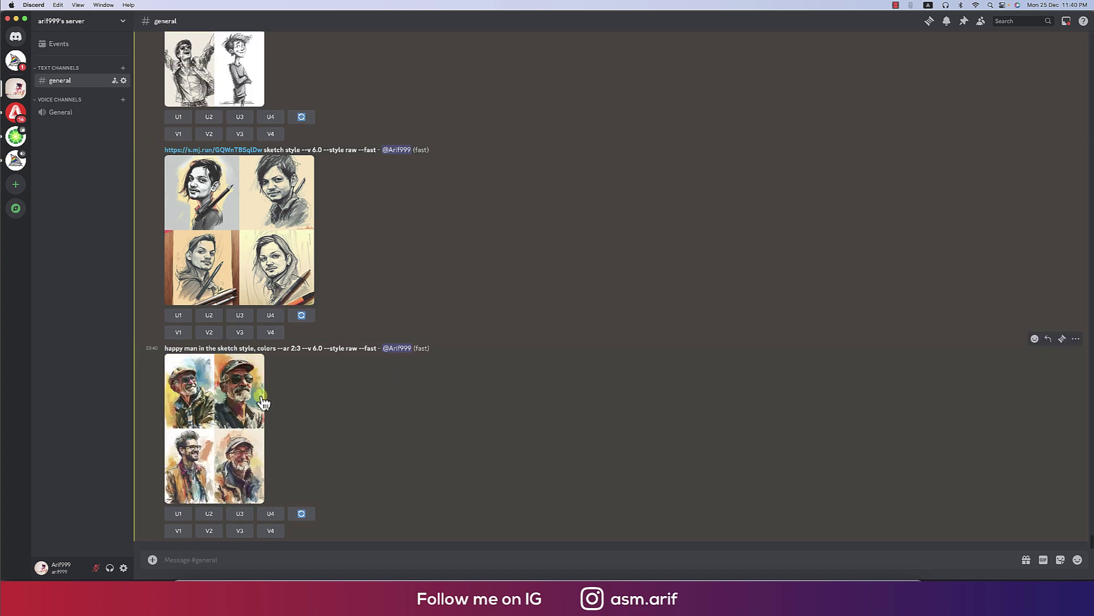
left_click(263, 404)
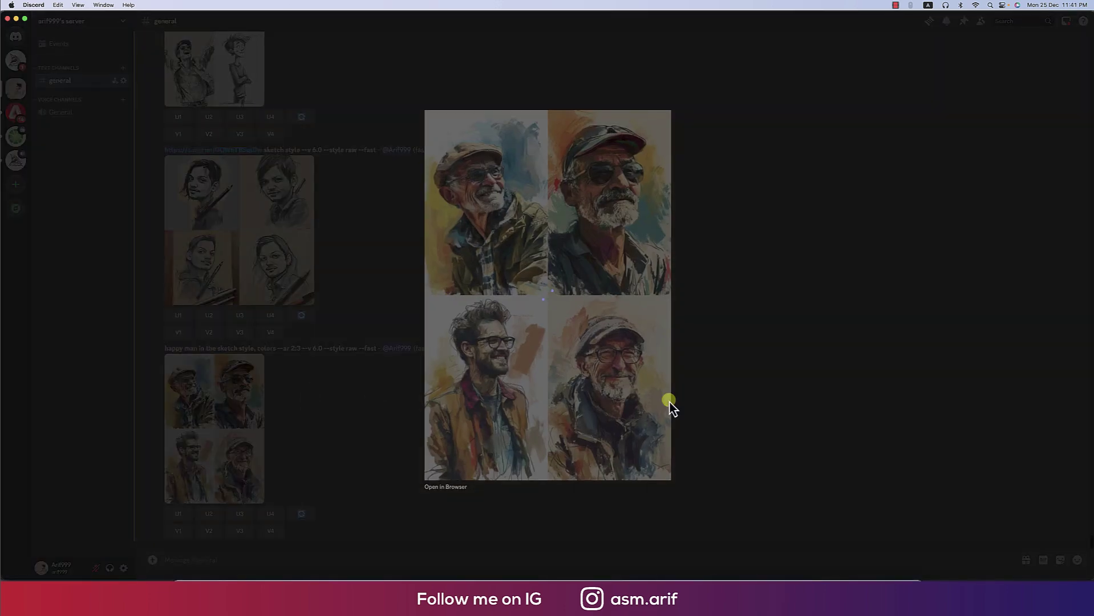
left_click(737, 402)
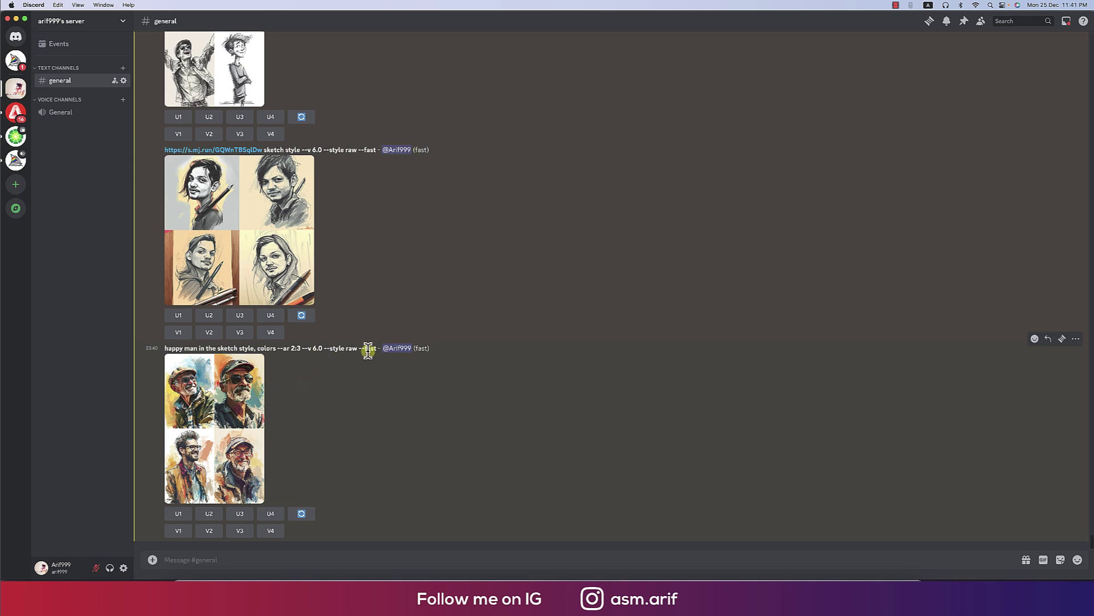
left_click_drag(376, 348, 196, 347)
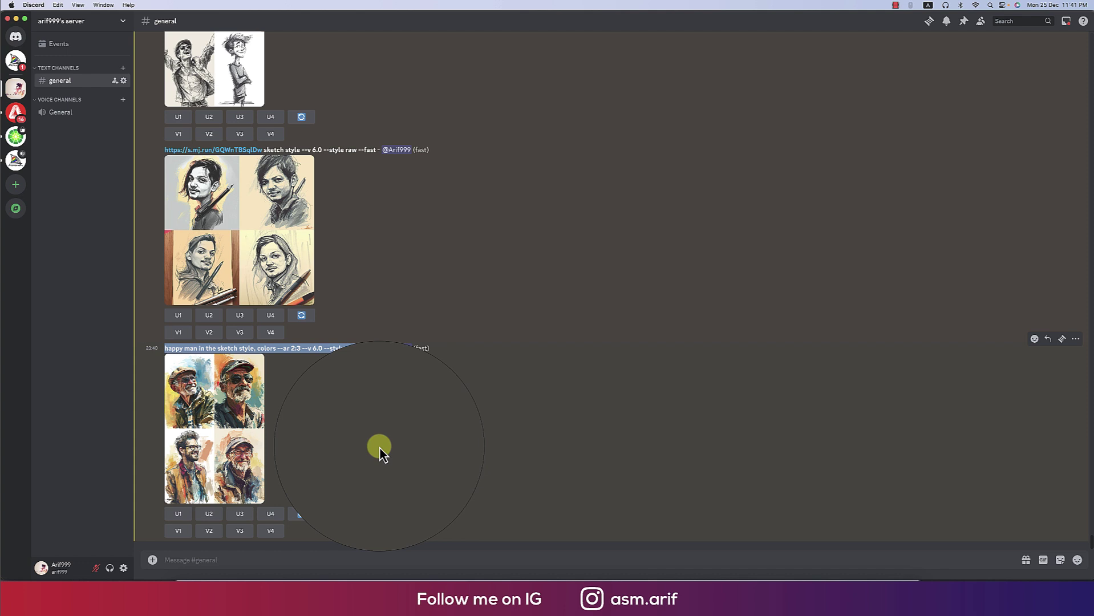
- Submit /imagine with the copied happy man prompt plus --seed 123456
left_click(371, 565)
type("/")
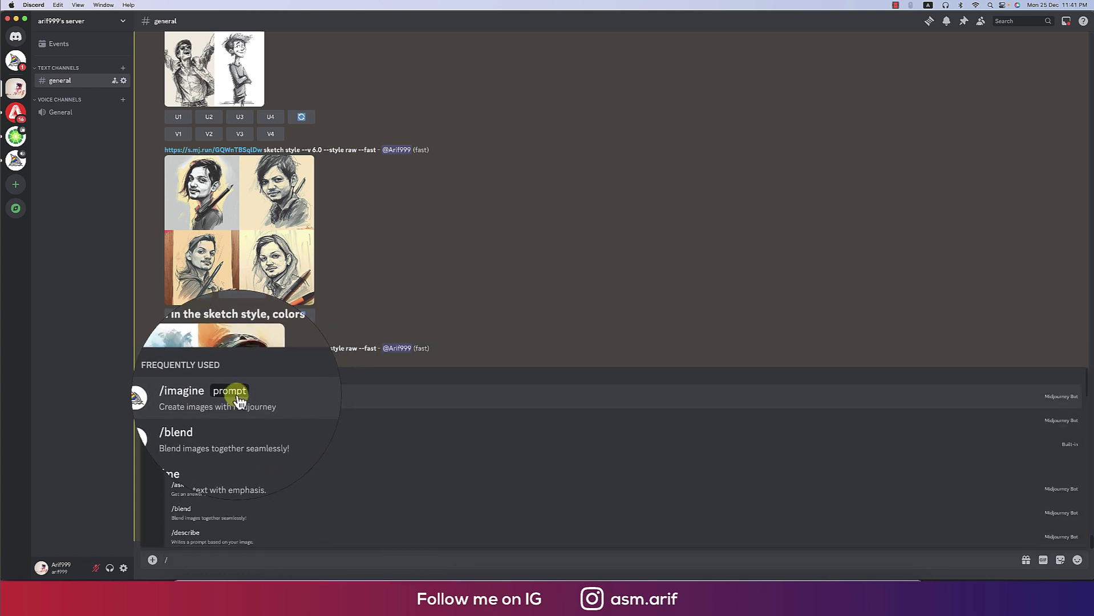
left_click(232, 391)
key("super+v")
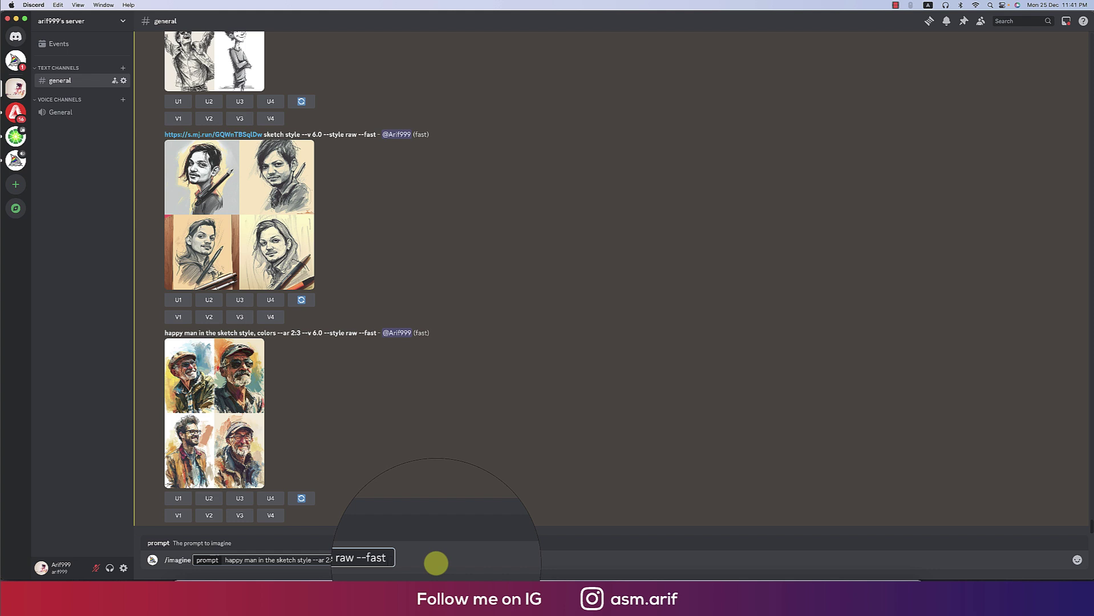
type("--seed ")
type("12345")
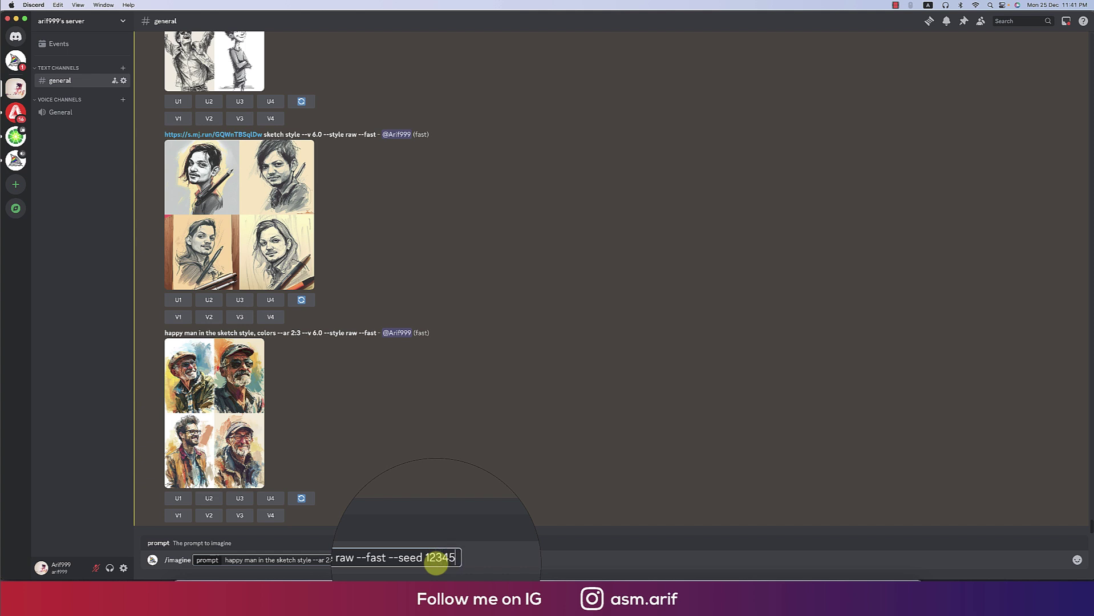
type("6")
key("Return")
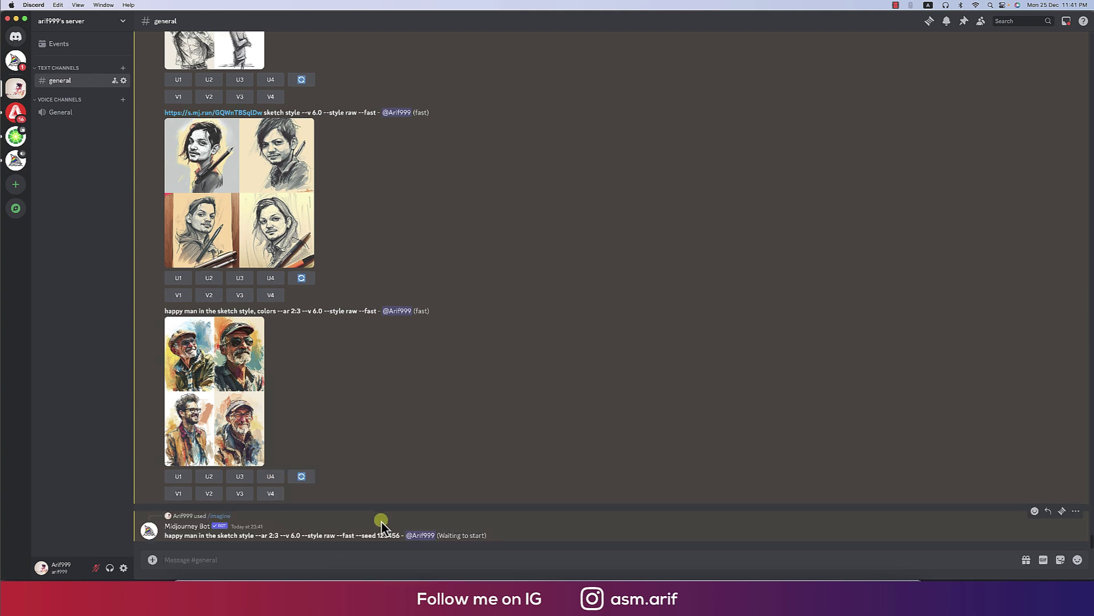
mouse_move(335, 464)
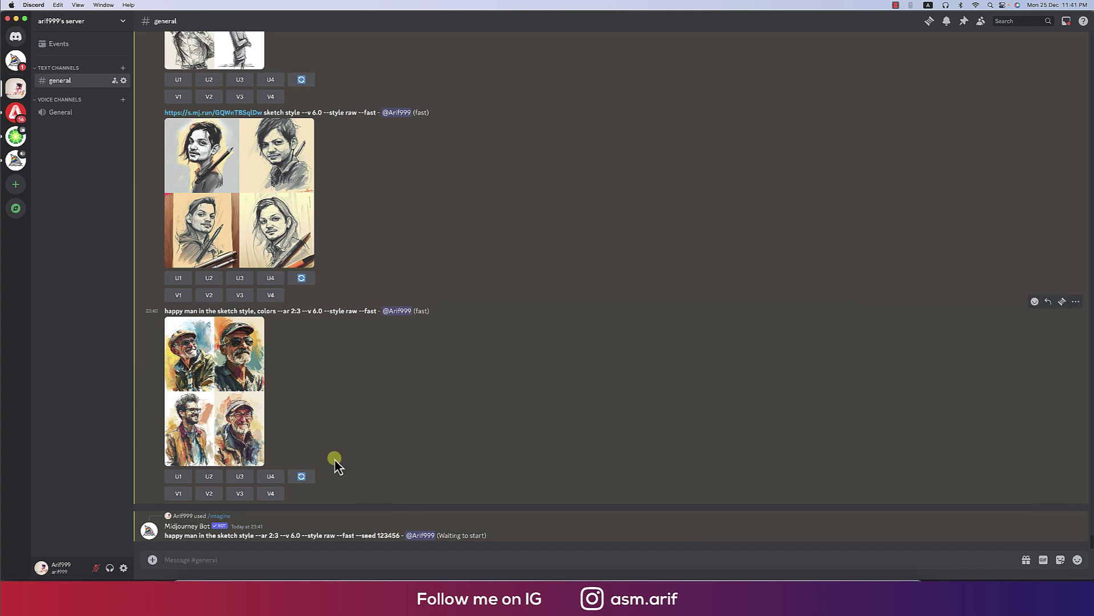
left_click(255, 395)
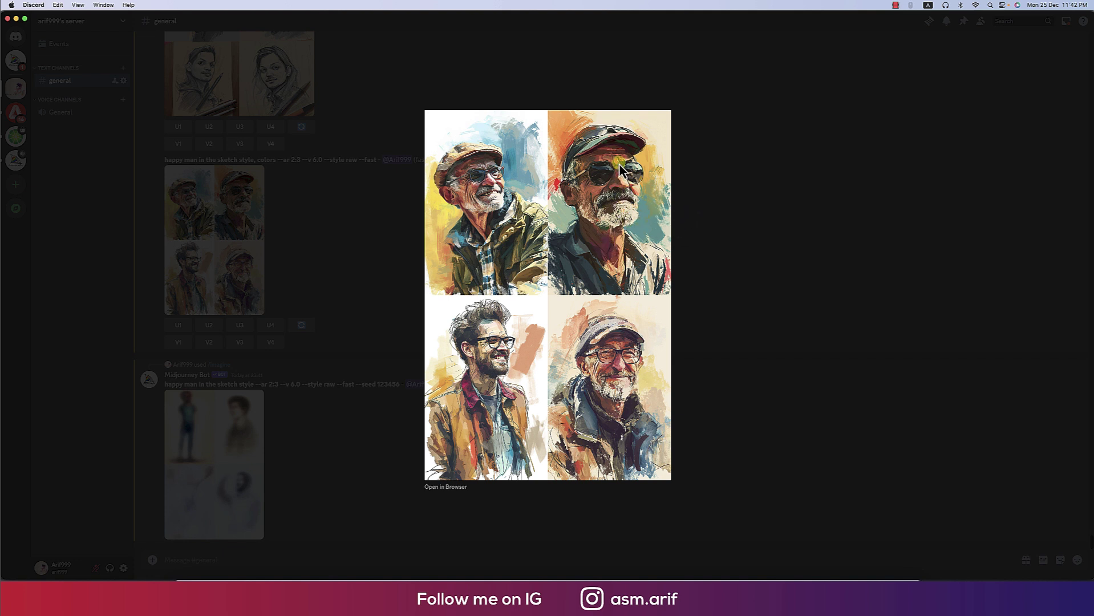
left_click(732, 224)
left_click(245, 460)
left_click(535, 443)
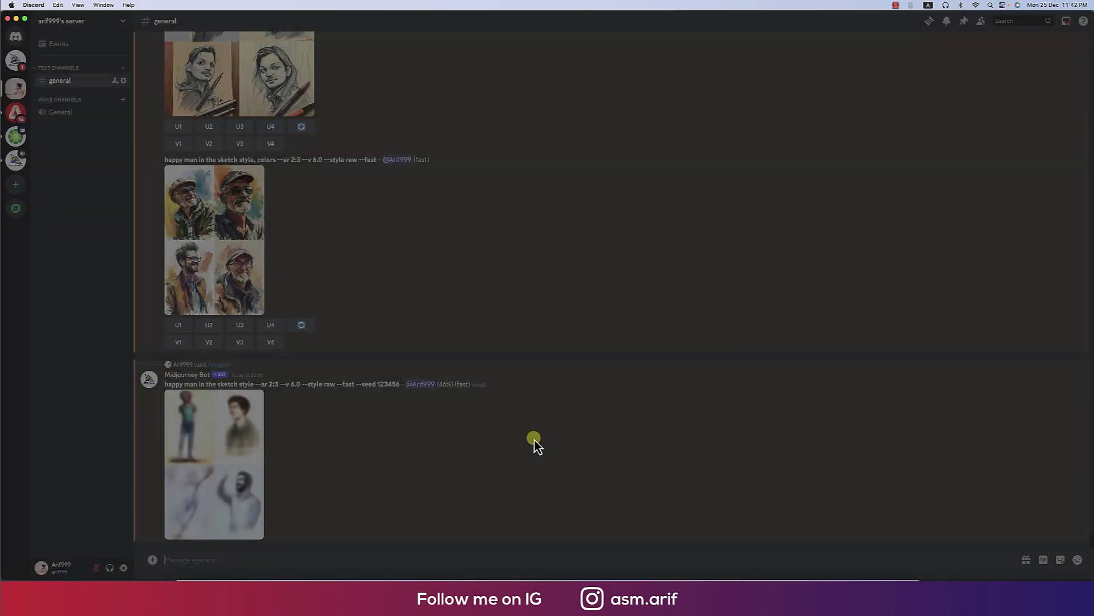
left_click(231, 439)
left_click(342, 453)
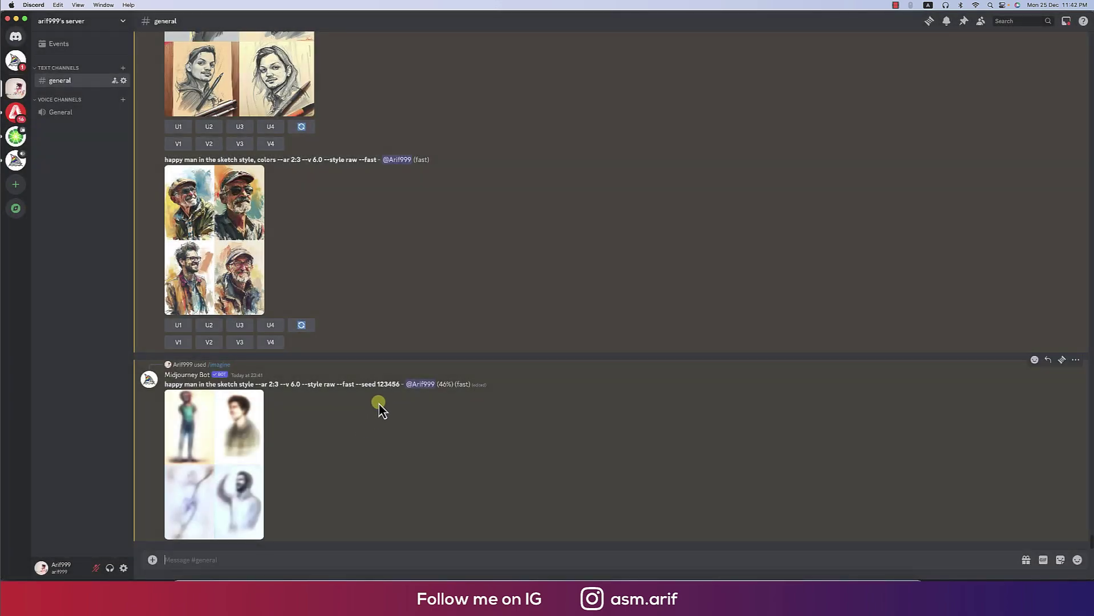
left_click_drag(355, 384, 399, 384)
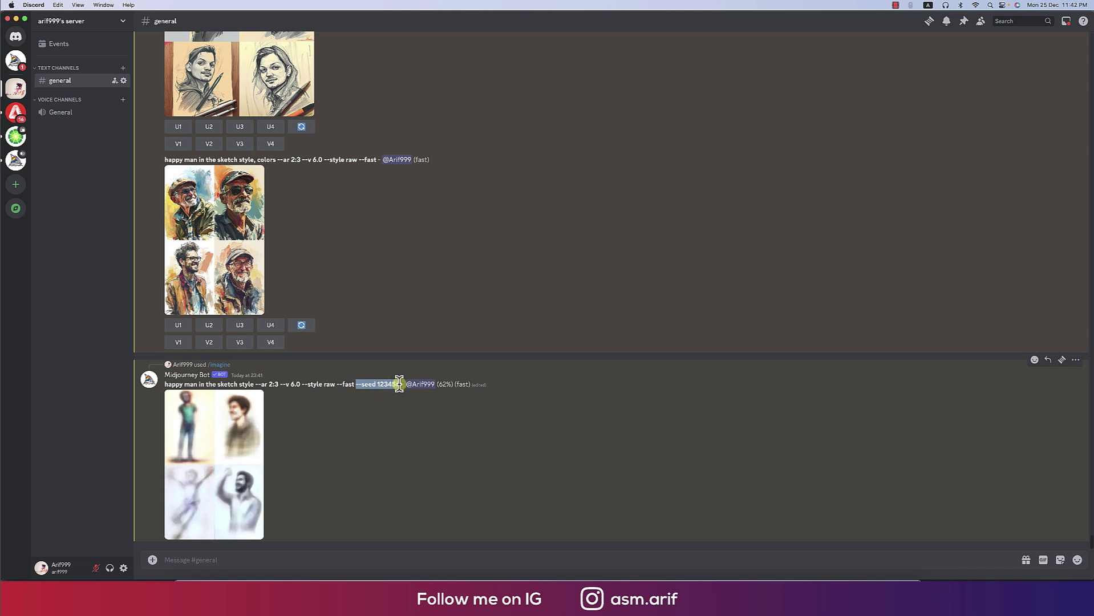
left_click_drag(336, 385, 285, 385)
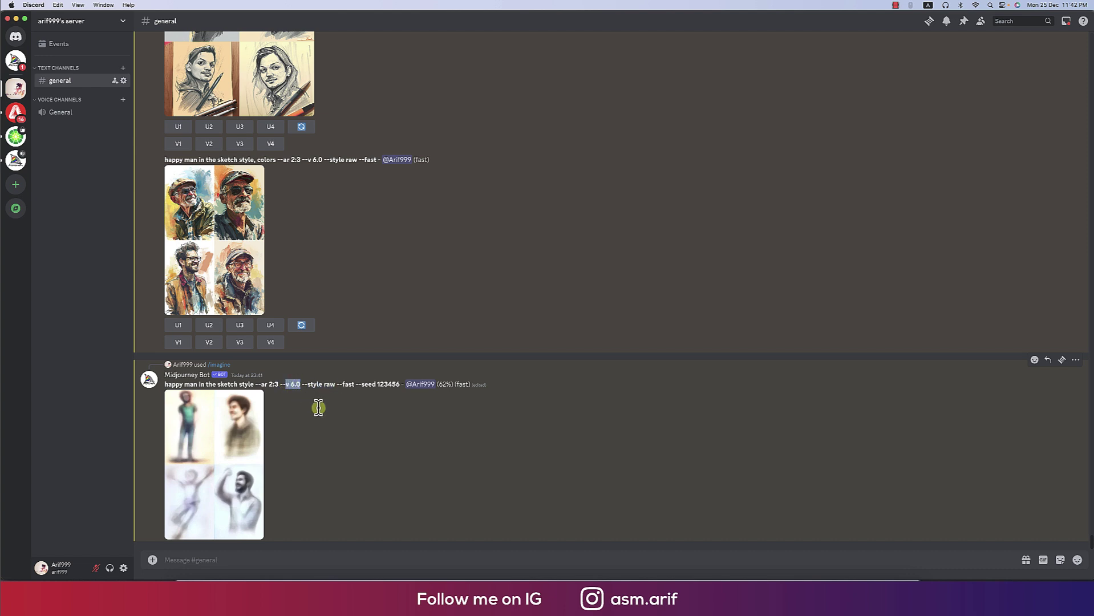
left_click(369, 446)
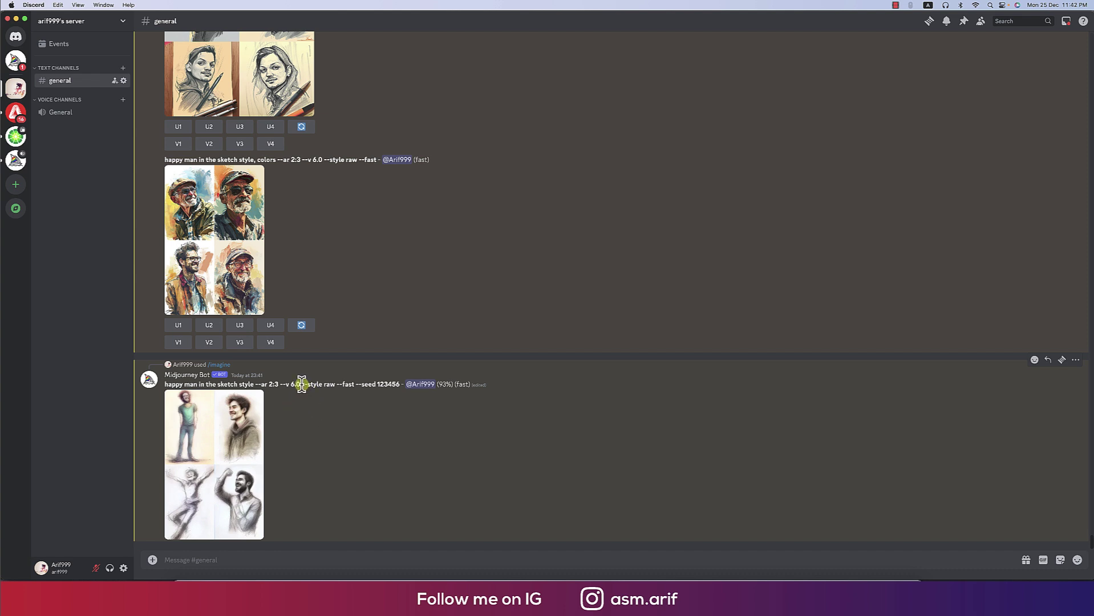
left_click_drag(301, 384, 278, 384)
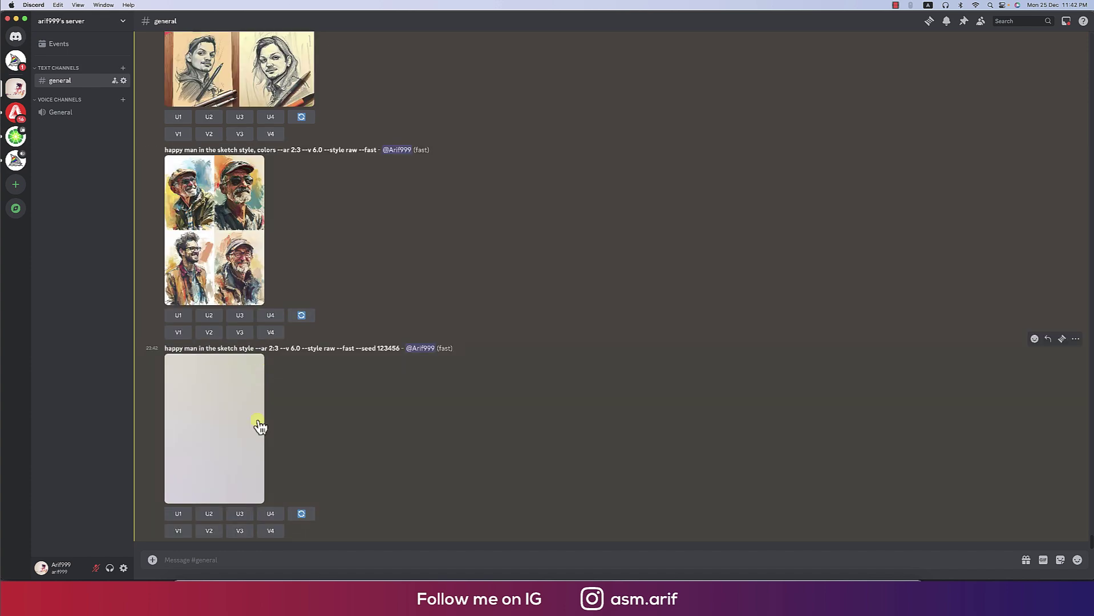
left_click(239, 423)
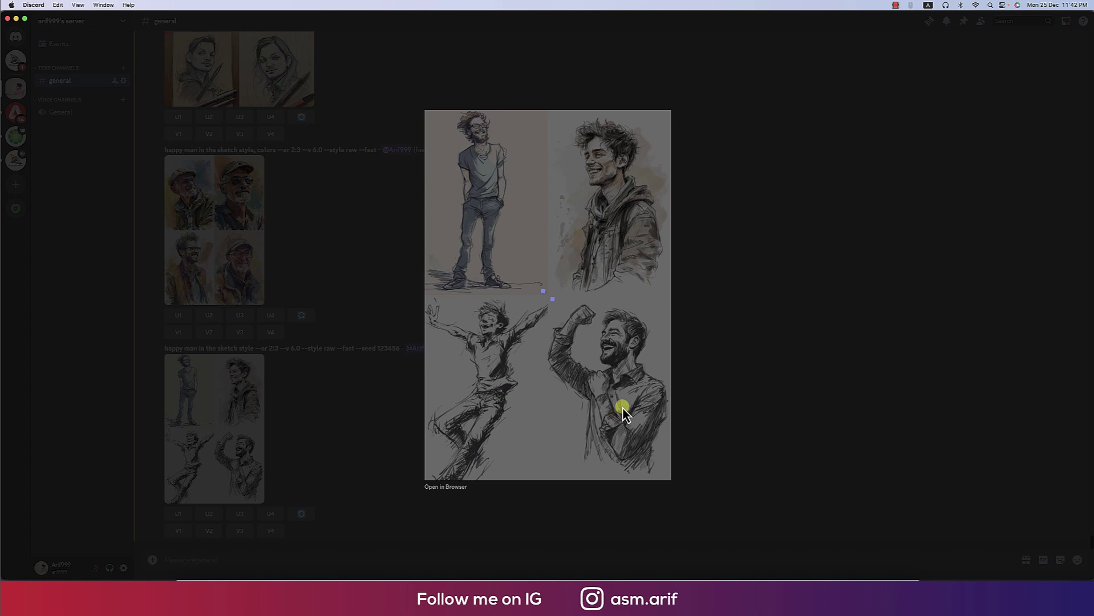
left_click(720, 397)
left_click(253, 413)
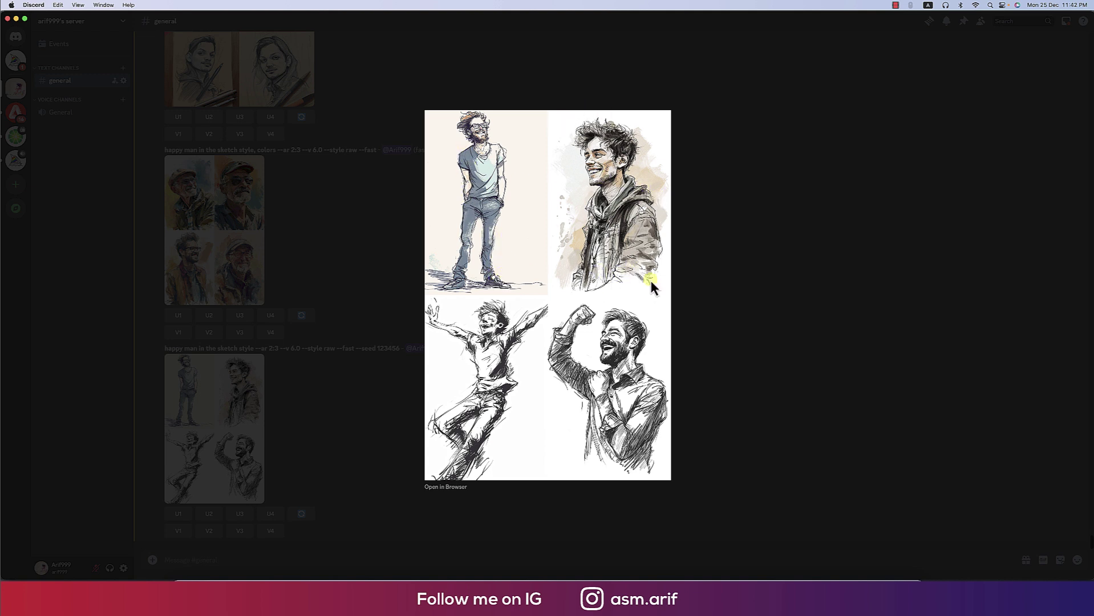
left_click(720, 334)
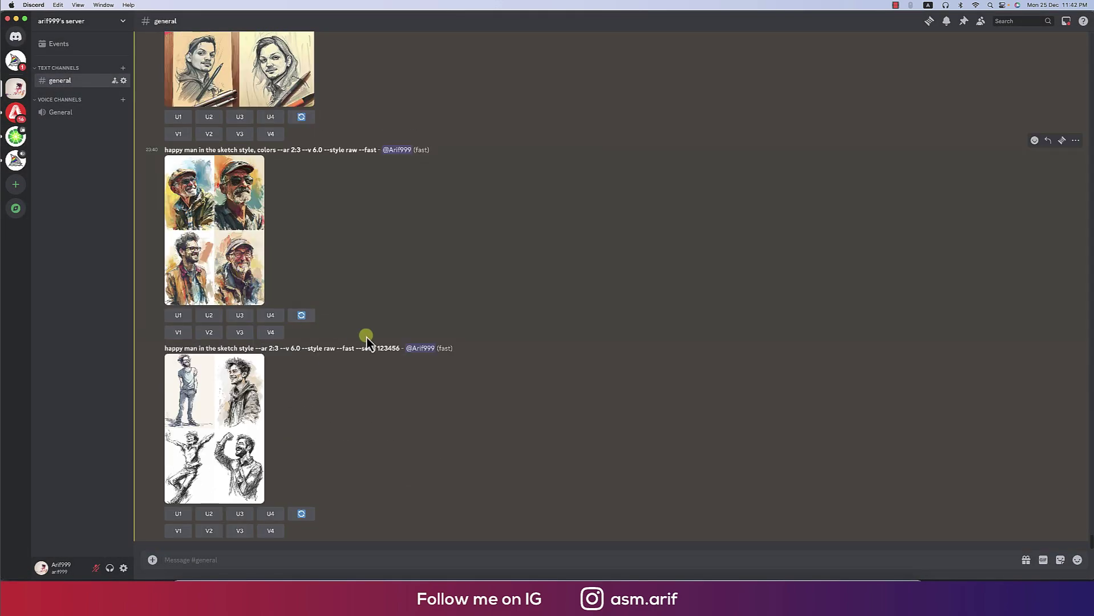
mouse_move(316, 361)
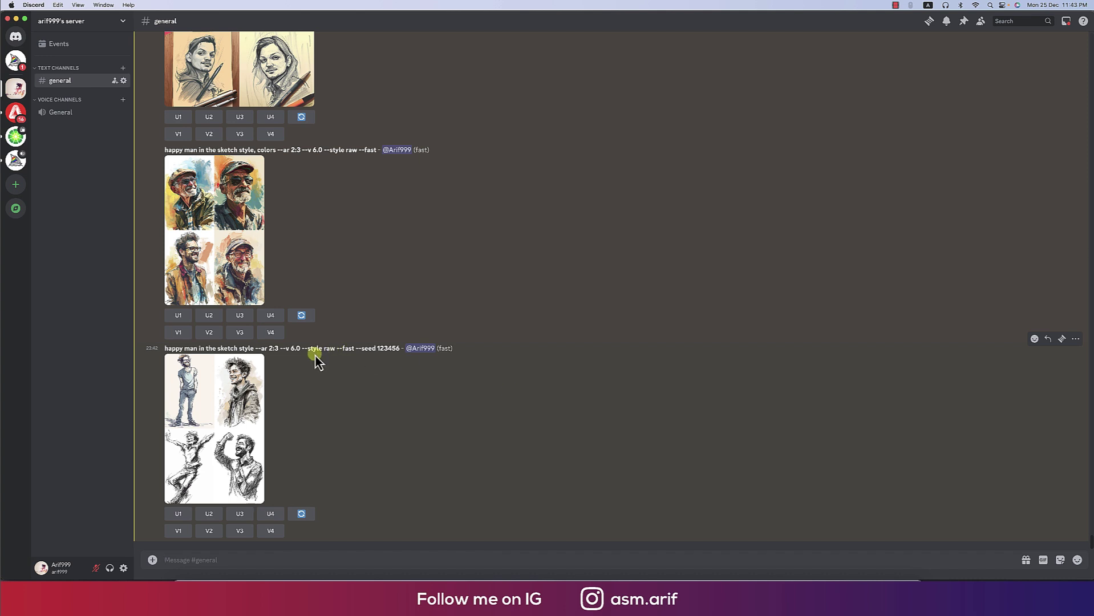
left_click_drag(301, 348, 279, 348)
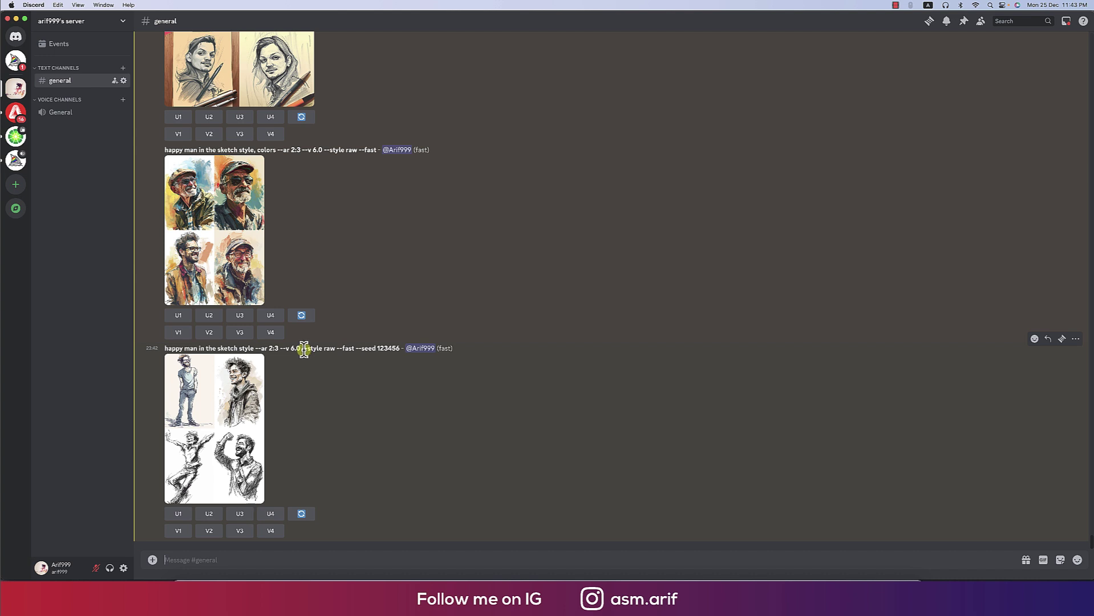
left_click(500, 392)
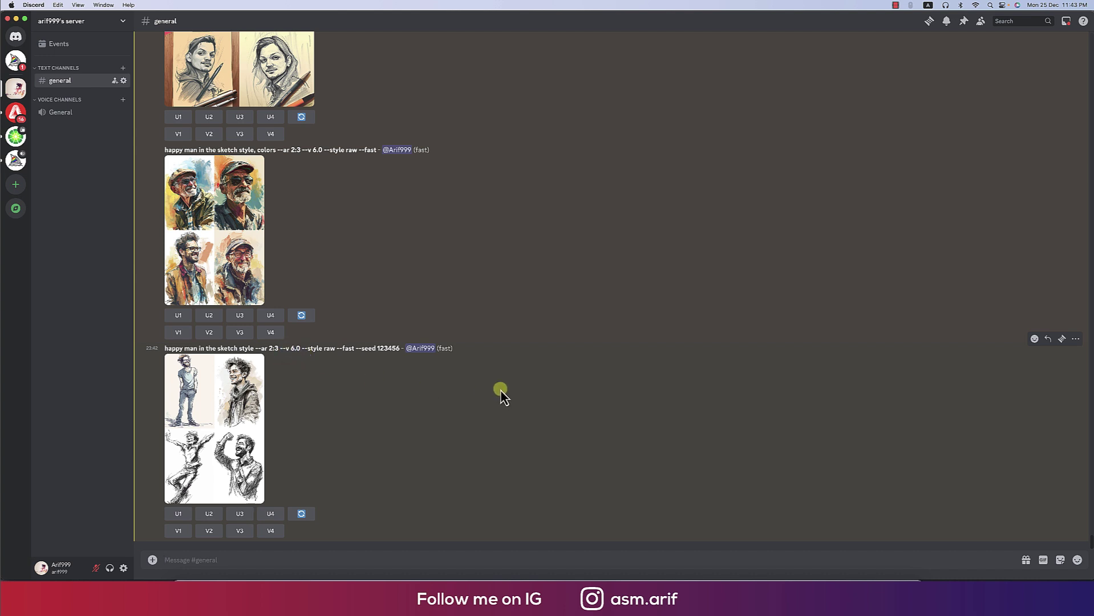